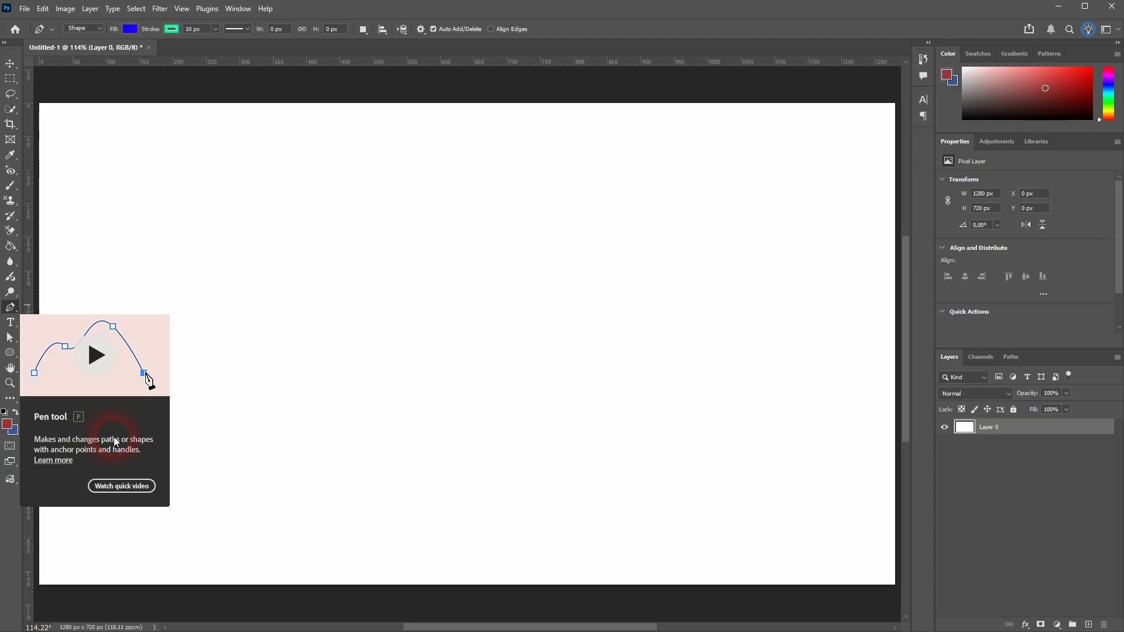
# Try the Pen tool's Path mode and return it to Shape mode
pyautogui.click(101, 27)
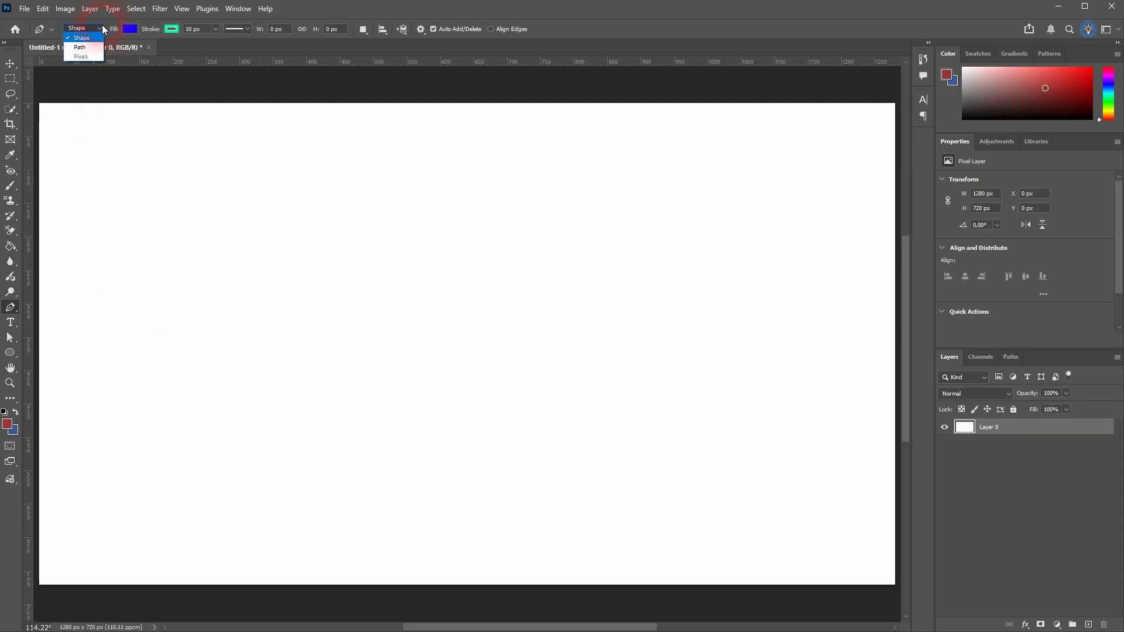
pyautogui.click(92, 48)
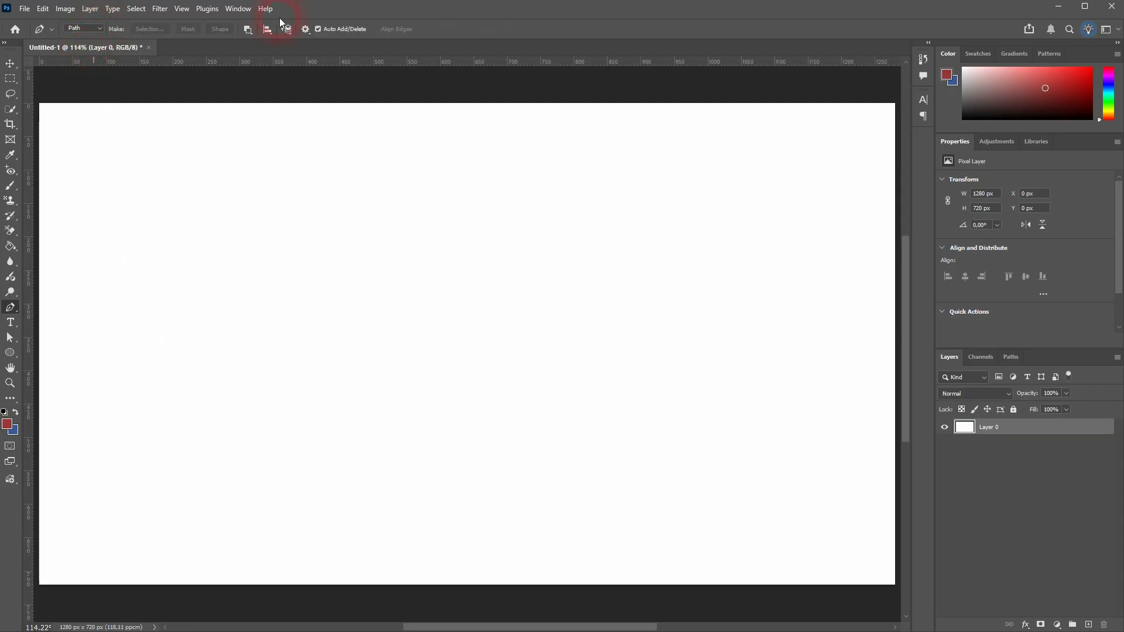
pyautogui.click(95, 30)
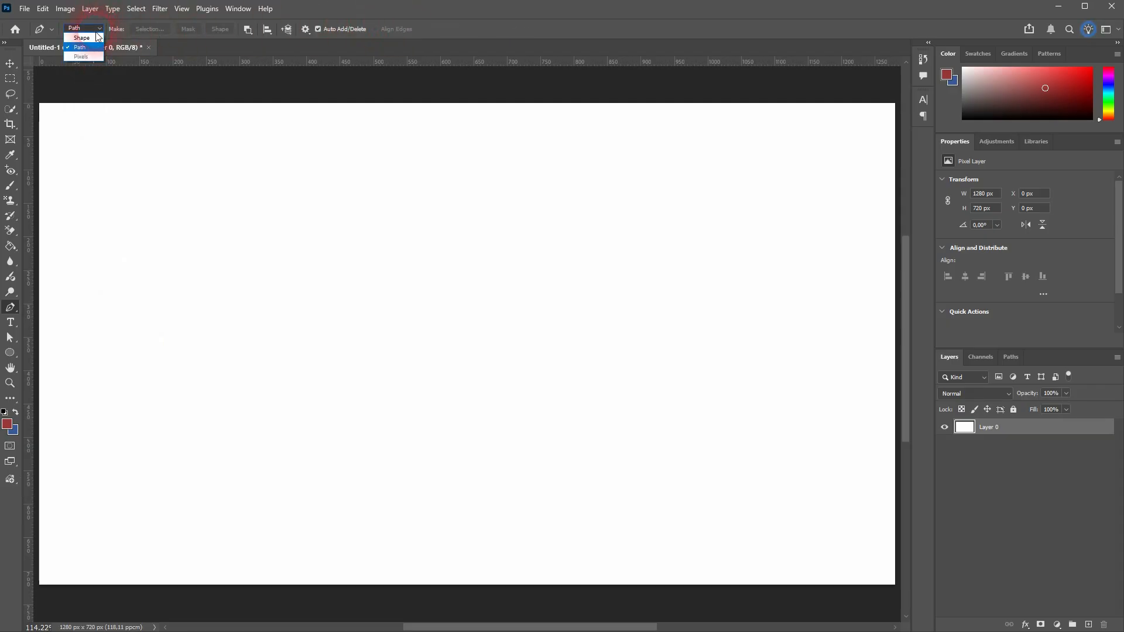
pyautogui.click(94, 39)
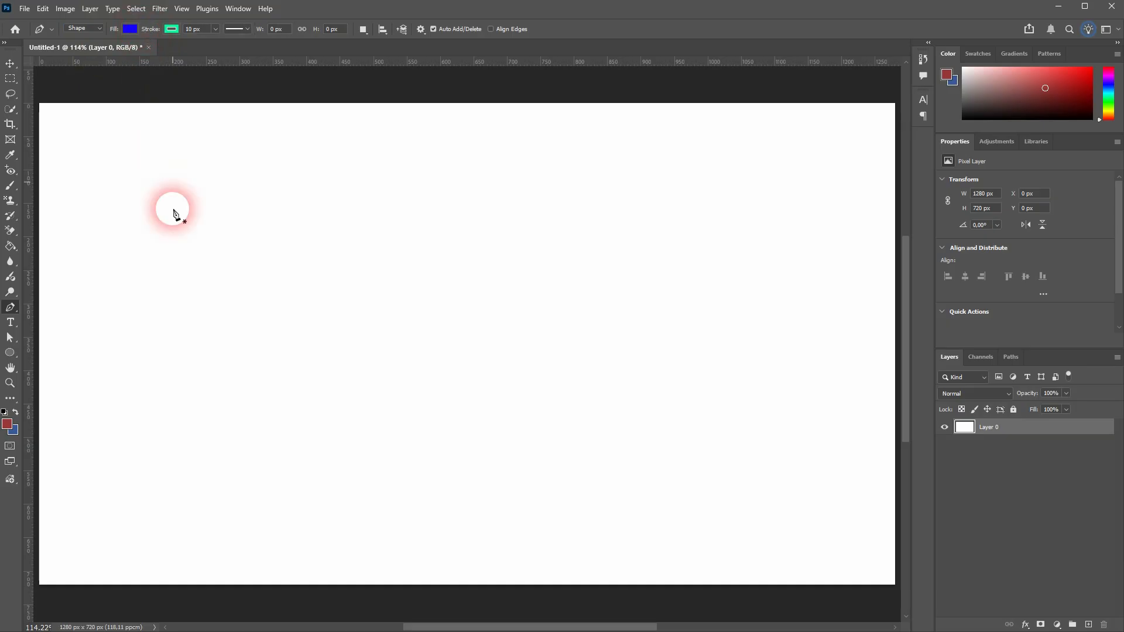
# Draw a closed four-sided shape about 392 by 289 px in the left part of the canvas with the Pen tool
pyautogui.click(165, 278)
pyautogui.click(256, 211)
pyautogui.click(427, 349)
pyautogui.moveTo(225, 403); pyautogui.dragTo(230, 410)
pyautogui.click(165, 278)
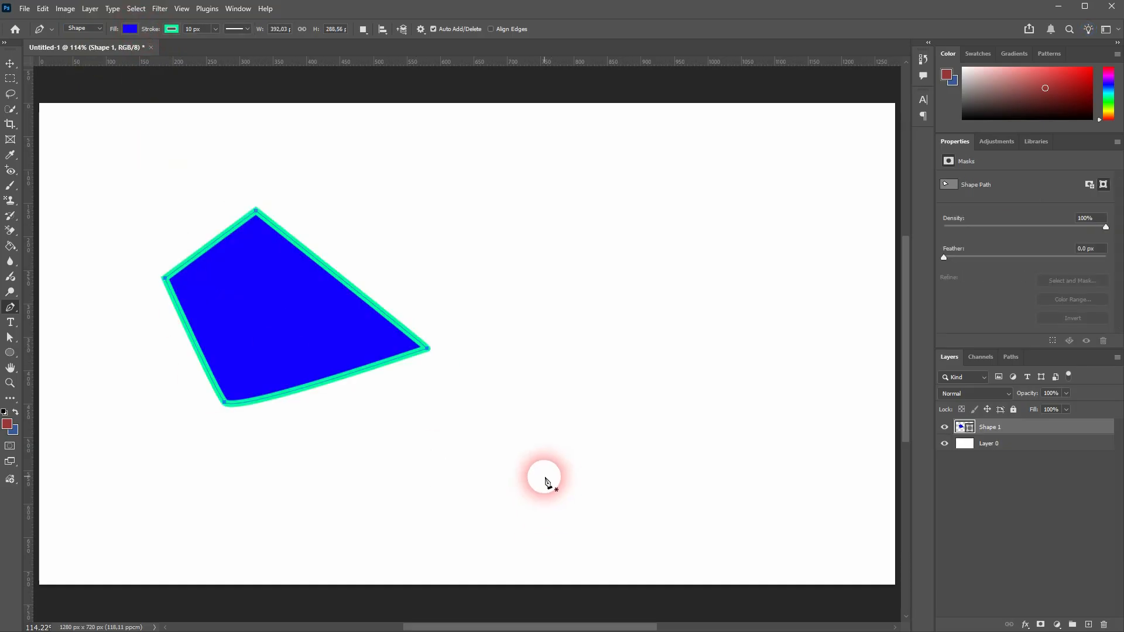
# Draw a closed shape about 335 by 514 px in the canvas's right half, with curved right edges and a notched straight left side
pyautogui.click(505, 222)
pyautogui.moveTo(709, 188); pyautogui.dragTo(759, 295)
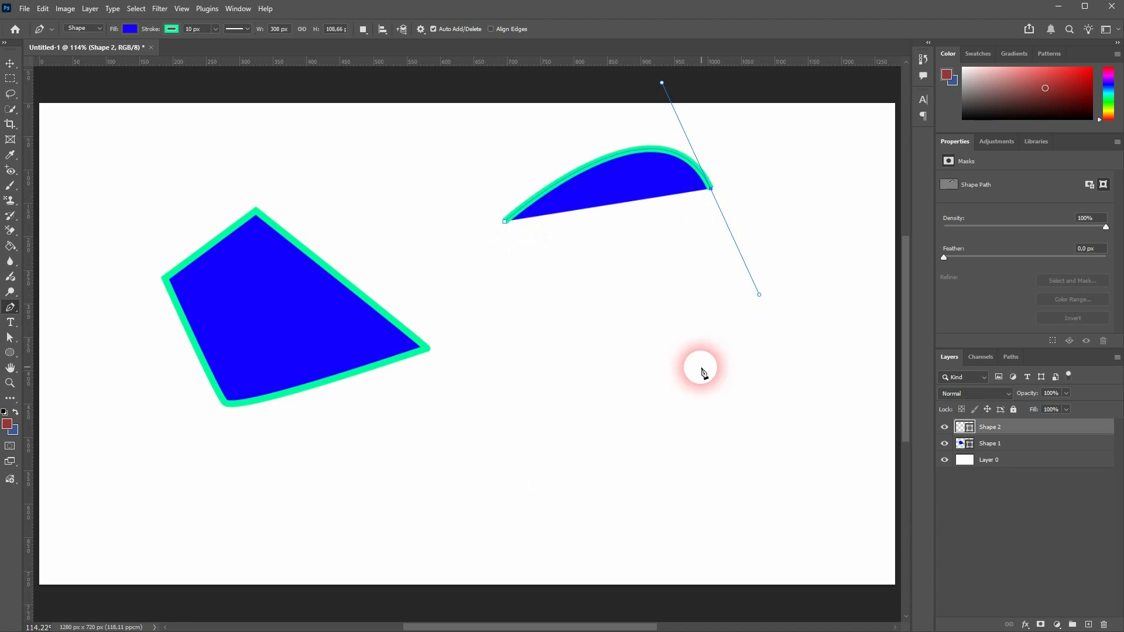
pyautogui.moveTo(695, 369); pyautogui.dragTo(709, 491)
pyautogui.click(629, 492)
pyautogui.click(503, 366)
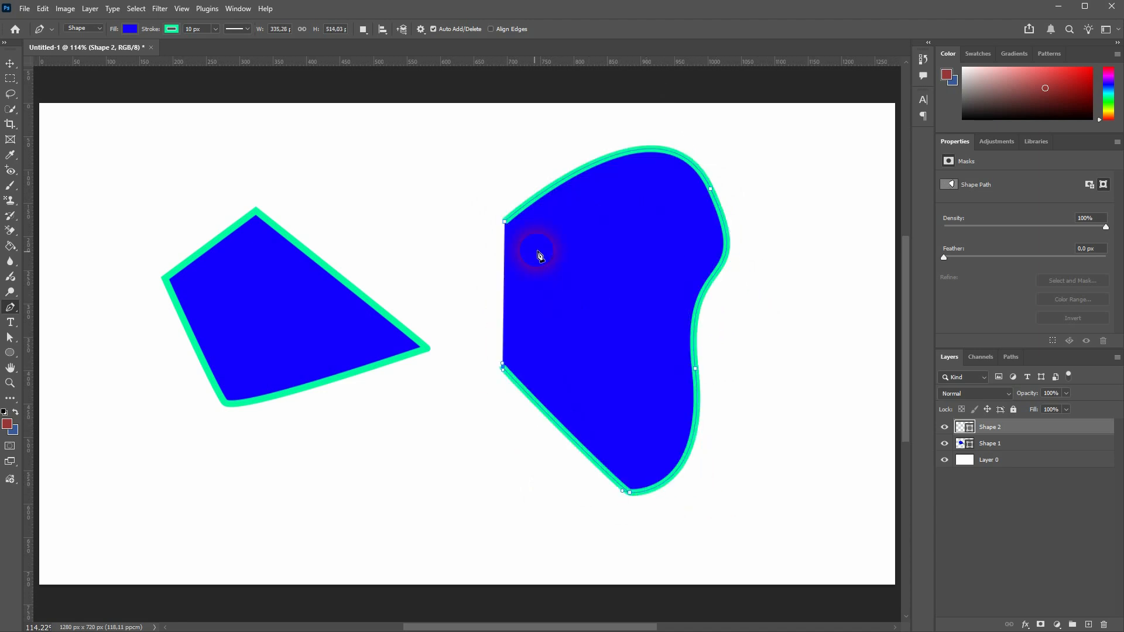
pyautogui.click(597, 239)
pyautogui.click(504, 222)
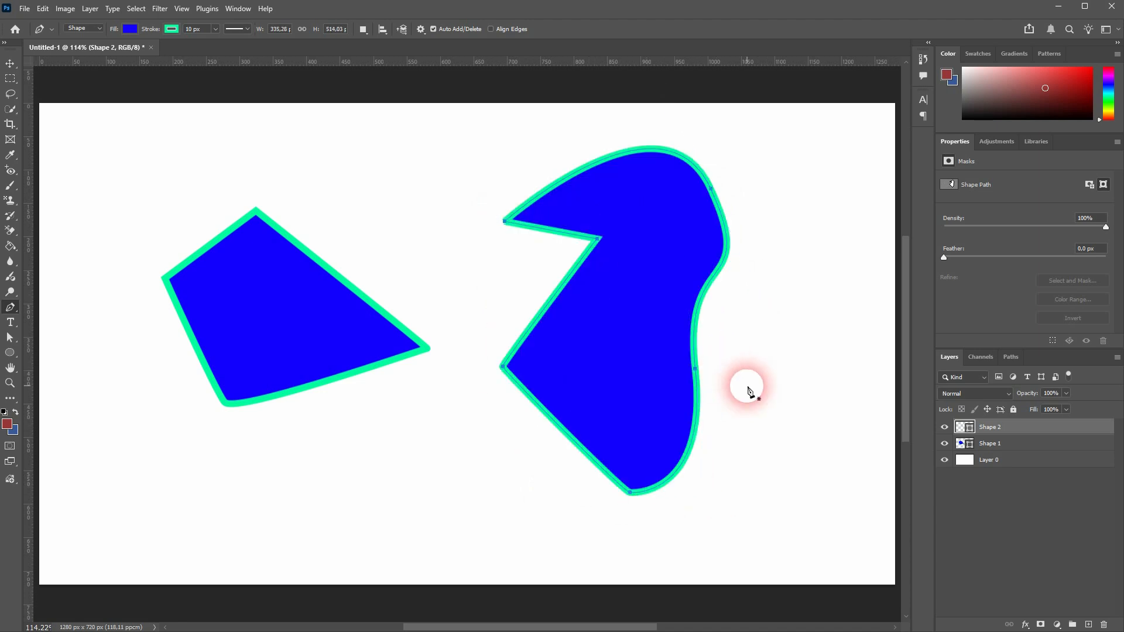
# Delete both drawn shape layers, leaving only the white Layer 0
pyautogui.click(1053, 449)
pyautogui.press('Delete')
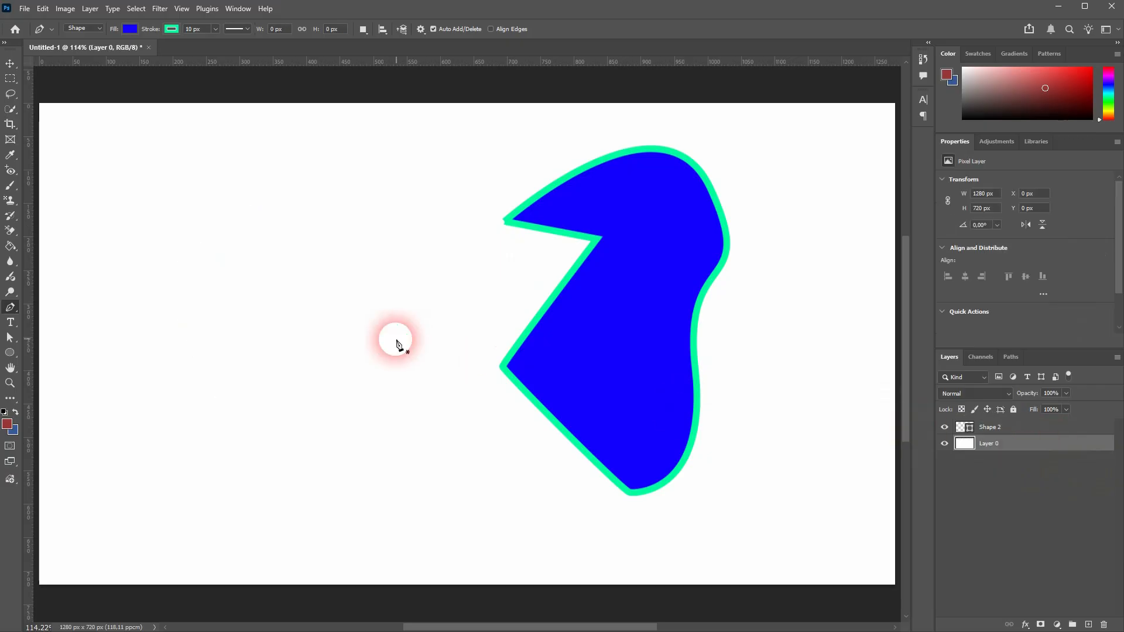
pyautogui.click(1066, 428)
pyautogui.press('Delete')
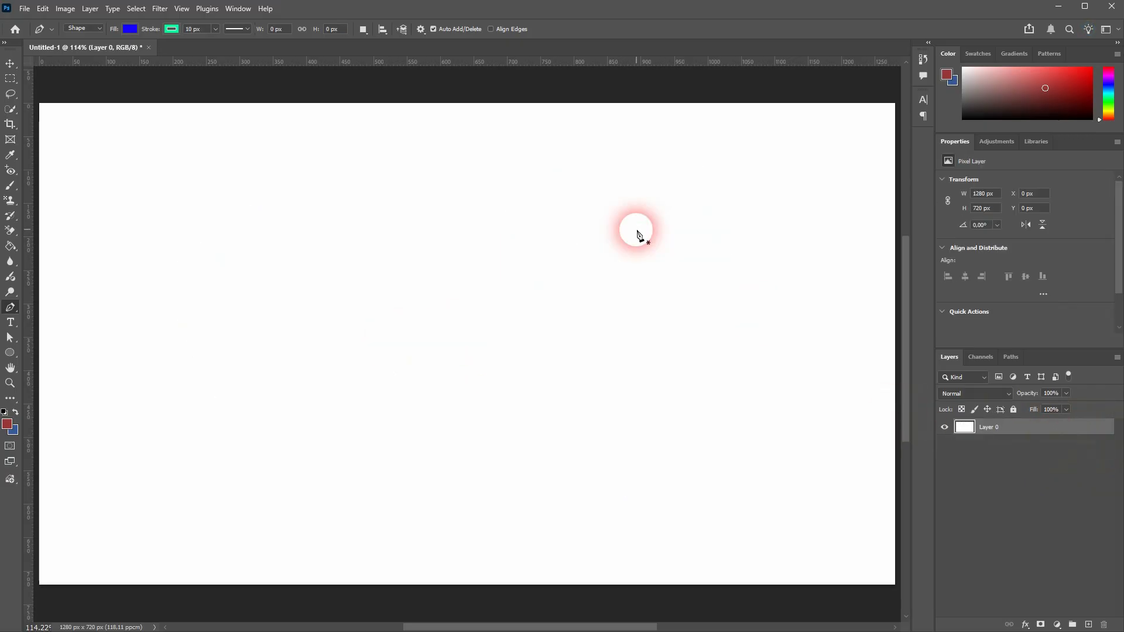
# Draw a closed four-sided path about 414 by 285 px near the canvas center with the Pen tool in Path mode
pyautogui.click(95, 29)
pyautogui.click(96, 48)
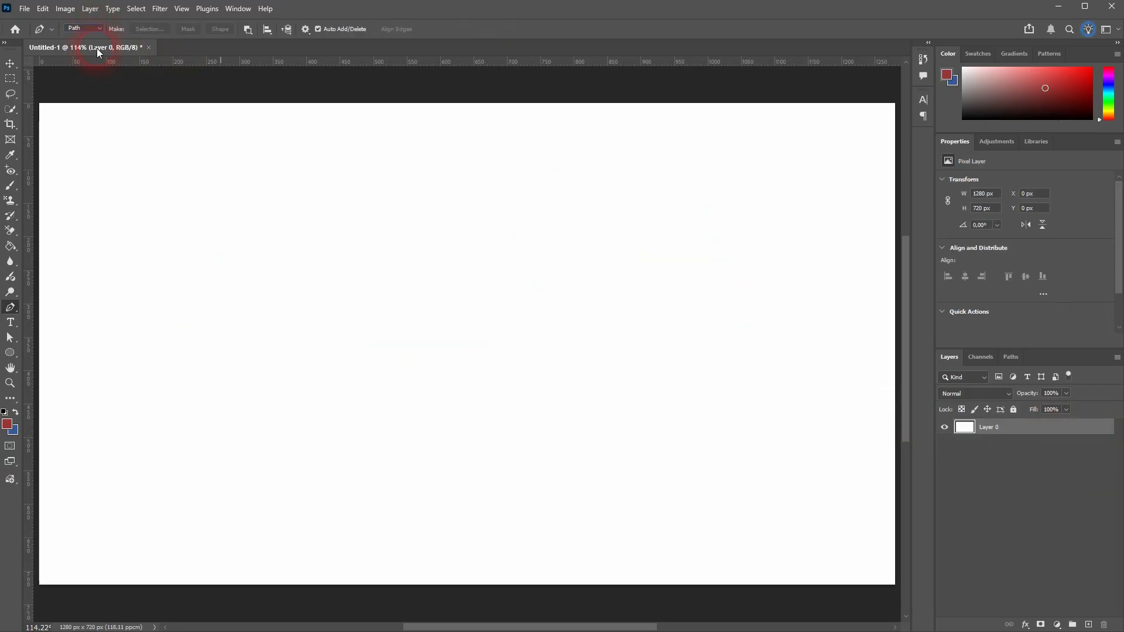
pyautogui.click(287, 365)
pyautogui.click(411, 268)
pyautogui.click(563, 376)
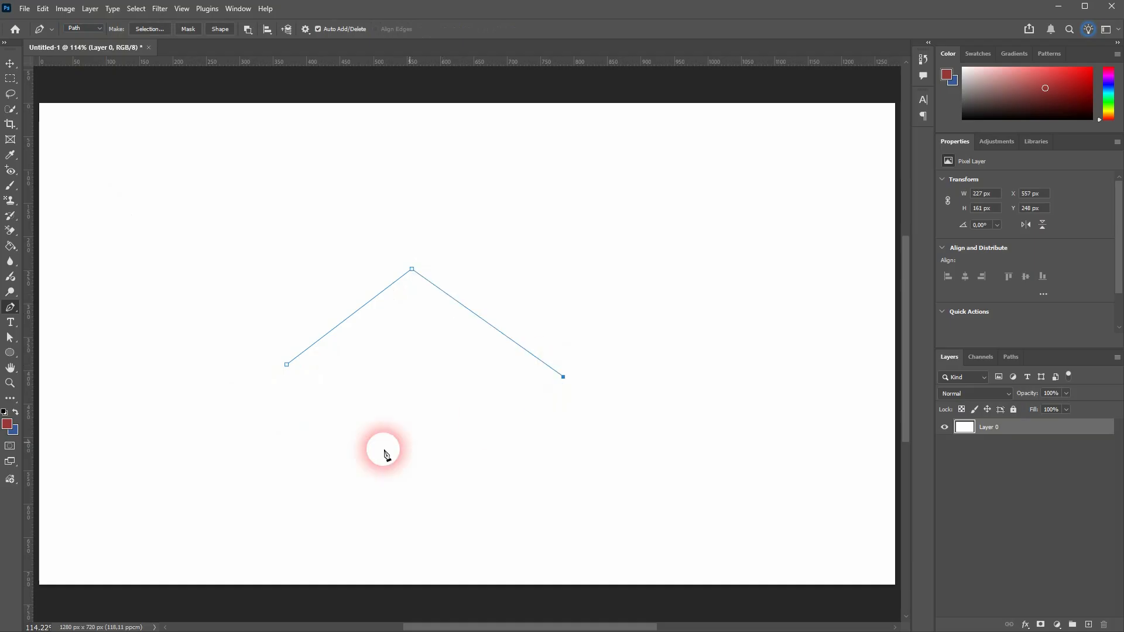
pyautogui.click(364, 459)
pyautogui.click(288, 365)
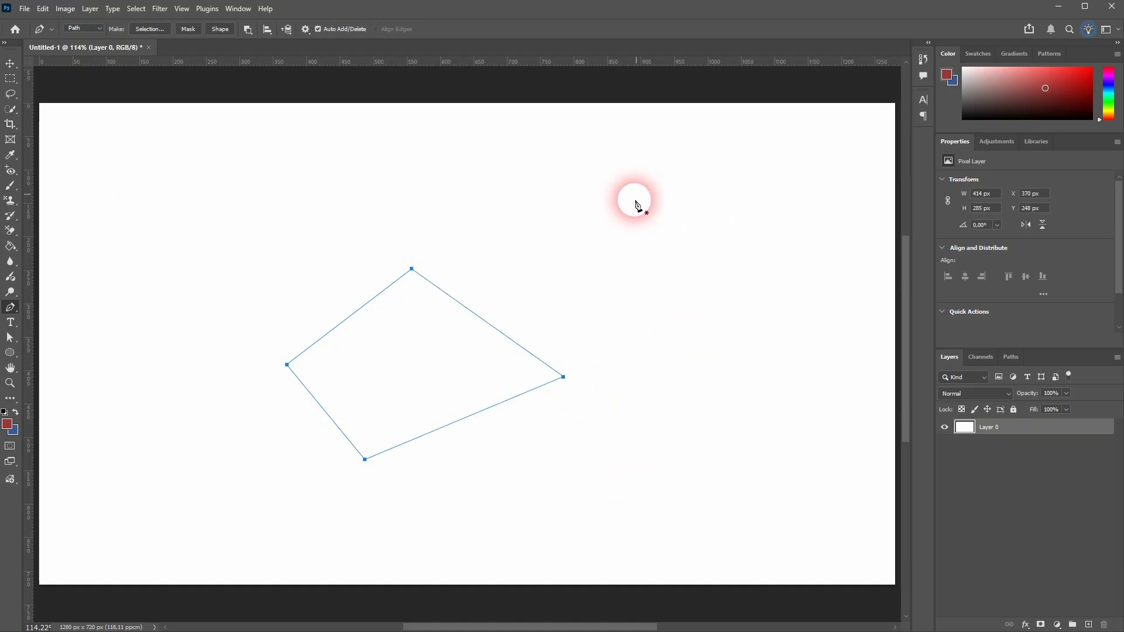
# Draw a second closed path about 366 by 434 px beside the first, combining curved right edges with a straight zigzag left side
pyautogui.click(655, 199)
pyautogui.moveTo(779, 216); pyautogui.dragTo(766, 261)
pyautogui.moveTo(648, 334); pyautogui.dragTo(732, 384)
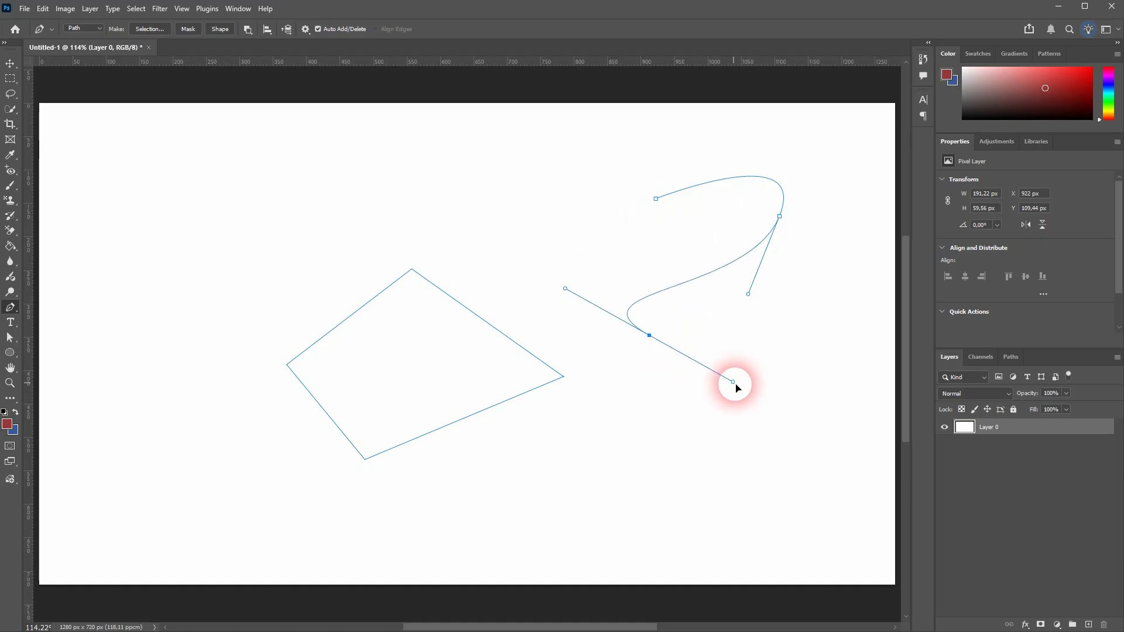
pyautogui.click(685, 466)
pyautogui.click(543, 314)
pyautogui.click(682, 253)
pyautogui.click(538, 188)
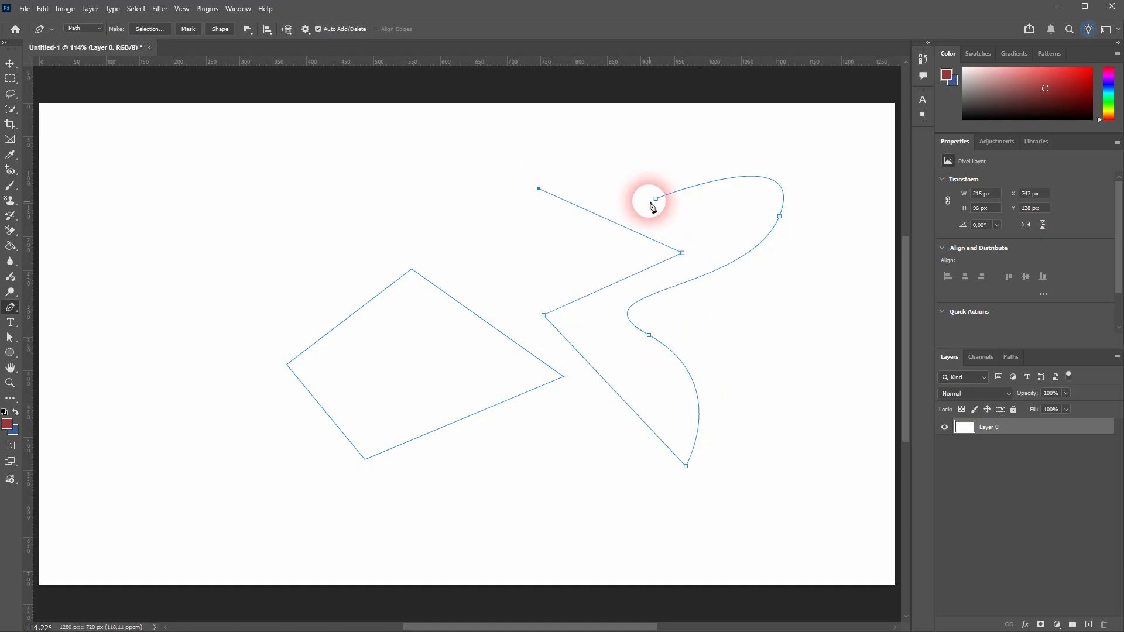
pyautogui.click(656, 198)
# Draw an ellipse shape about 242 by 165 px in the upper left area of the canvas
pyautogui.click(10, 63)
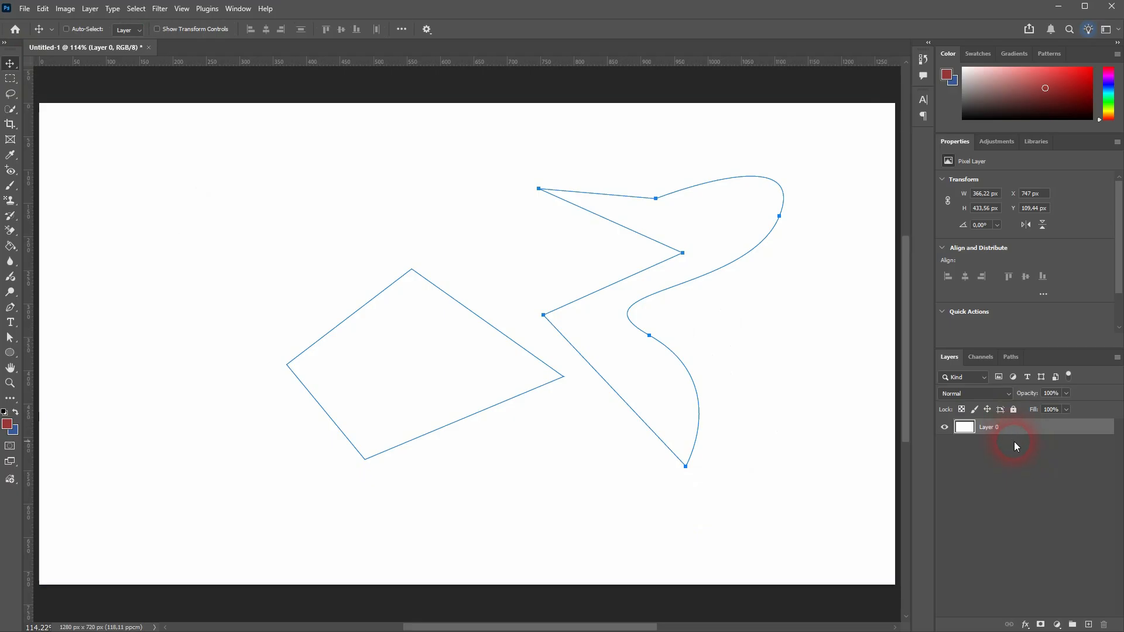
pyautogui.click(10, 353)
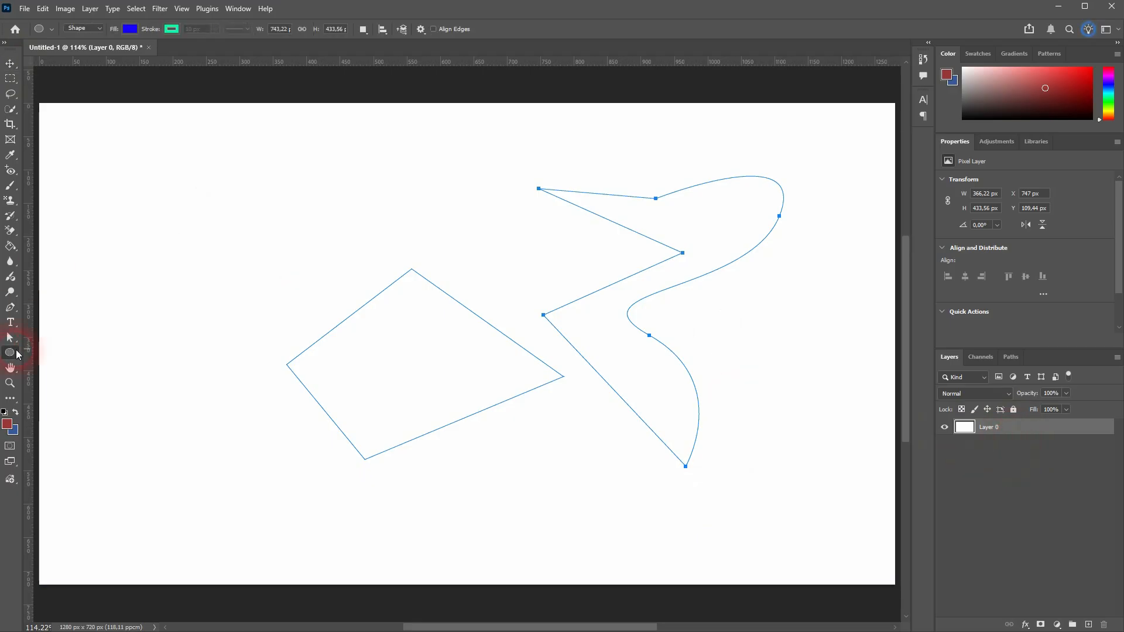
pyautogui.moveTo(133, 207); pyautogui.dragTo(293, 318)
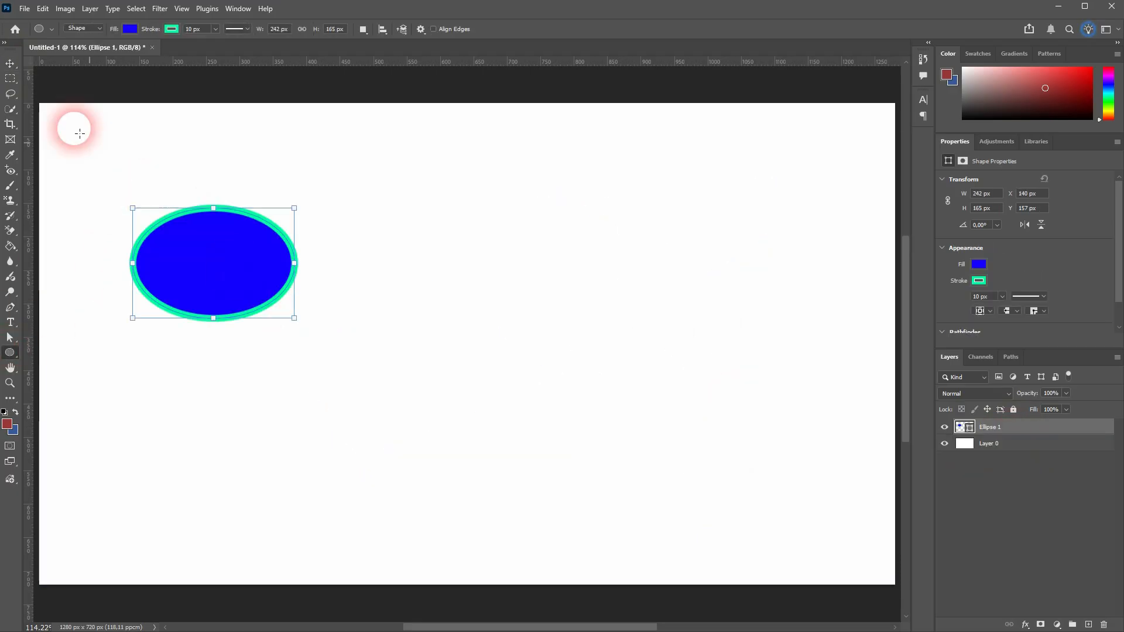
# Delete the ellipse shape layer
pyautogui.click(11, 63)
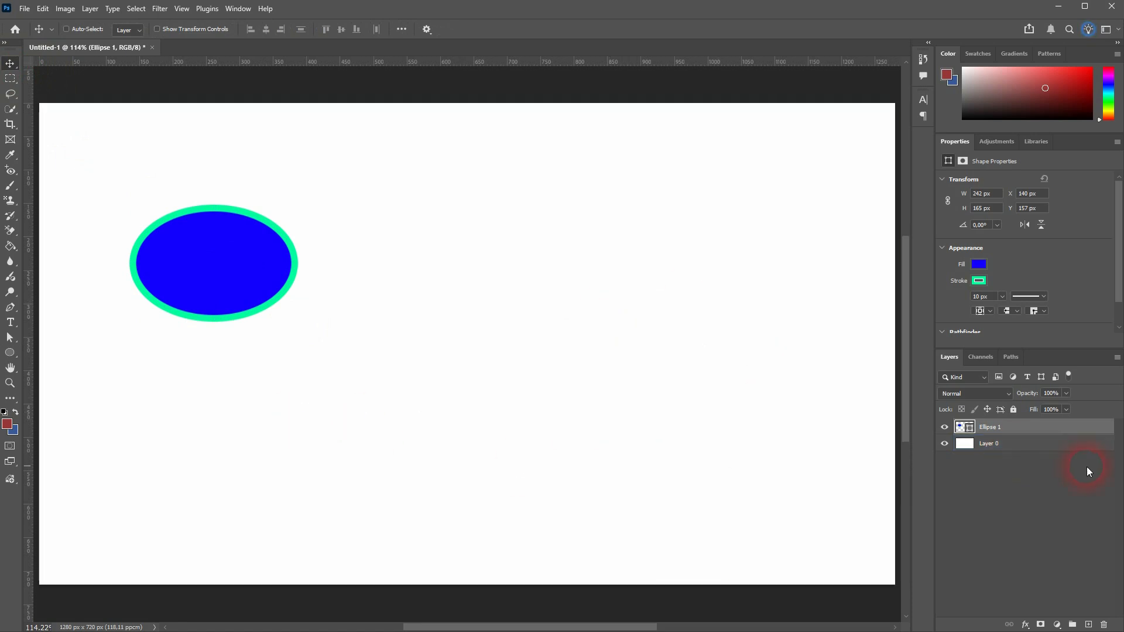
pyautogui.click(1030, 443)
pyautogui.click(1032, 433)
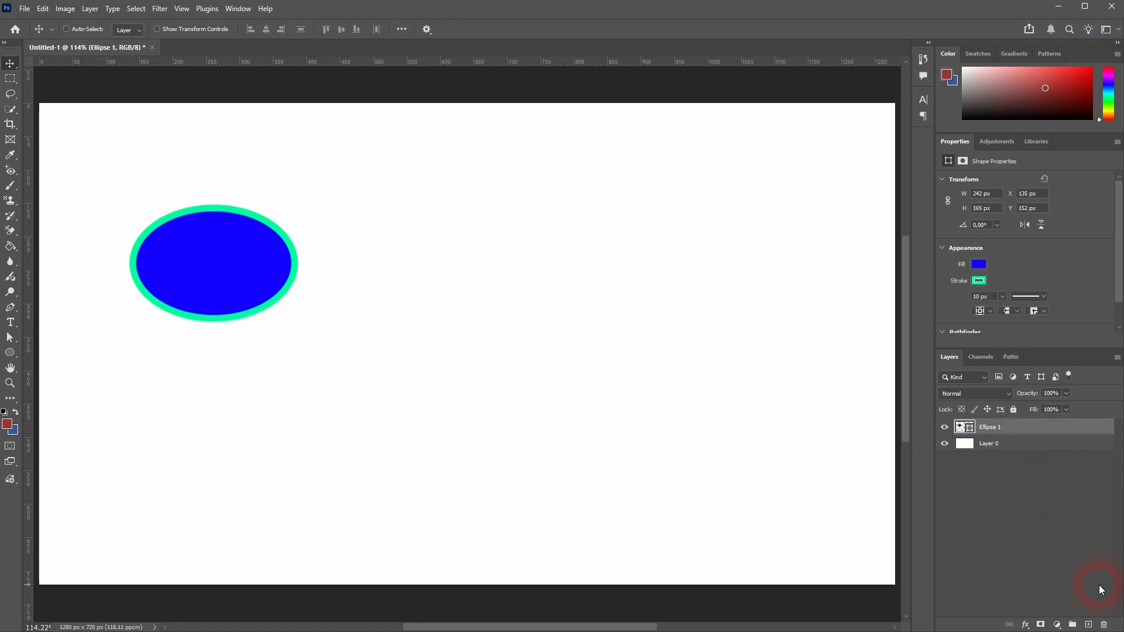
pyautogui.click(1104, 625)
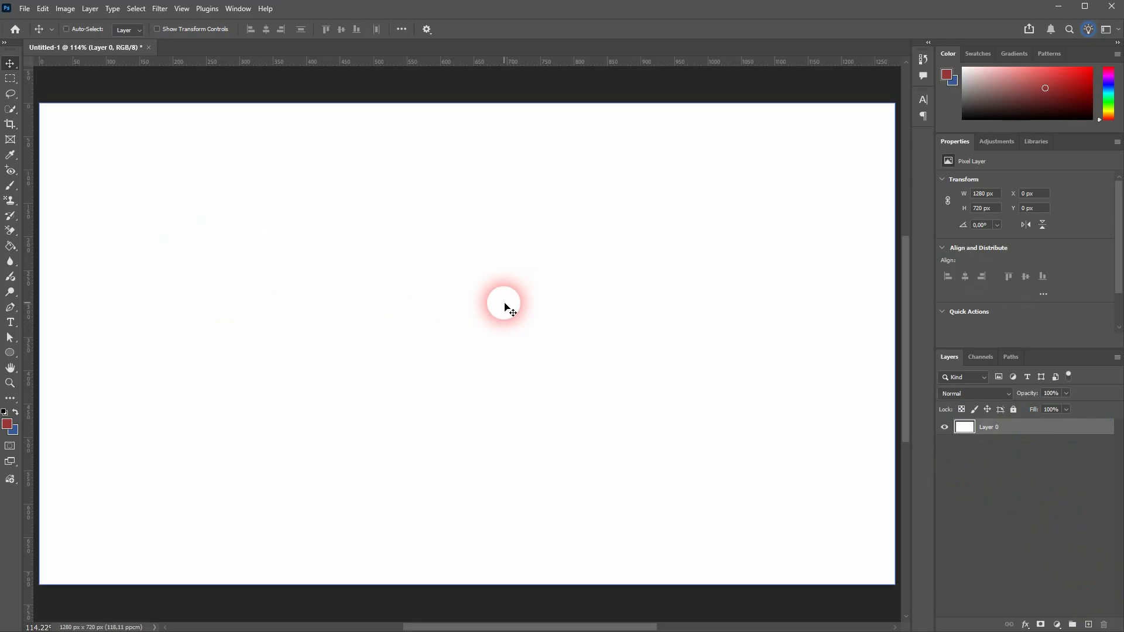
# Make a new anti-aliased selection from the Work Path with a feather radius of 0 pixels, and deselect it
pyautogui.click(1011, 358)
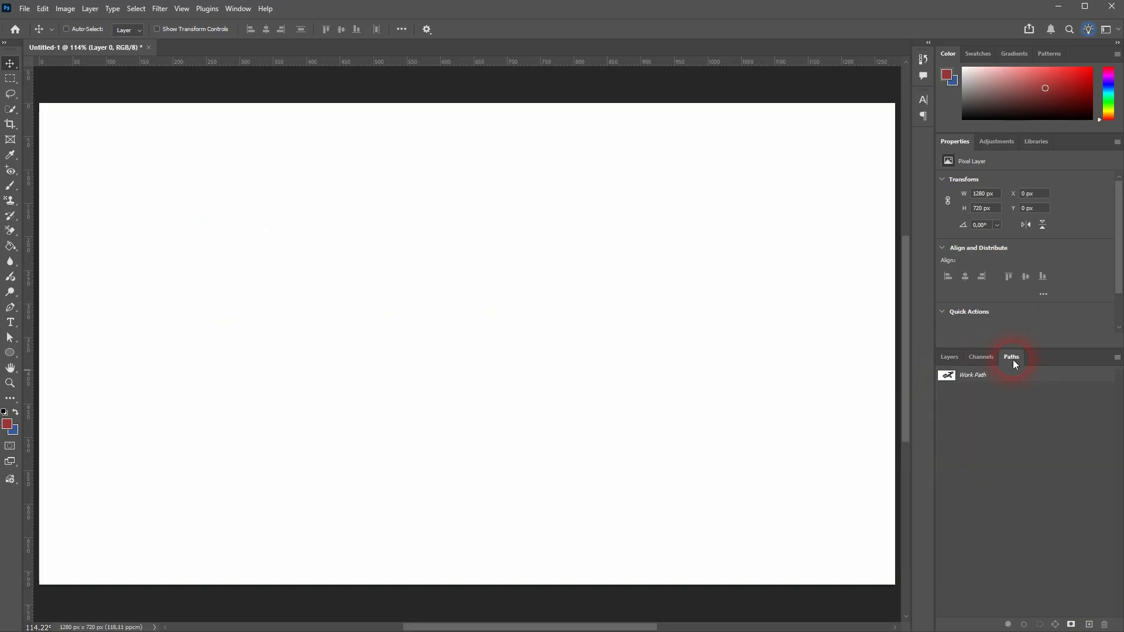
pyautogui.click(1010, 376)
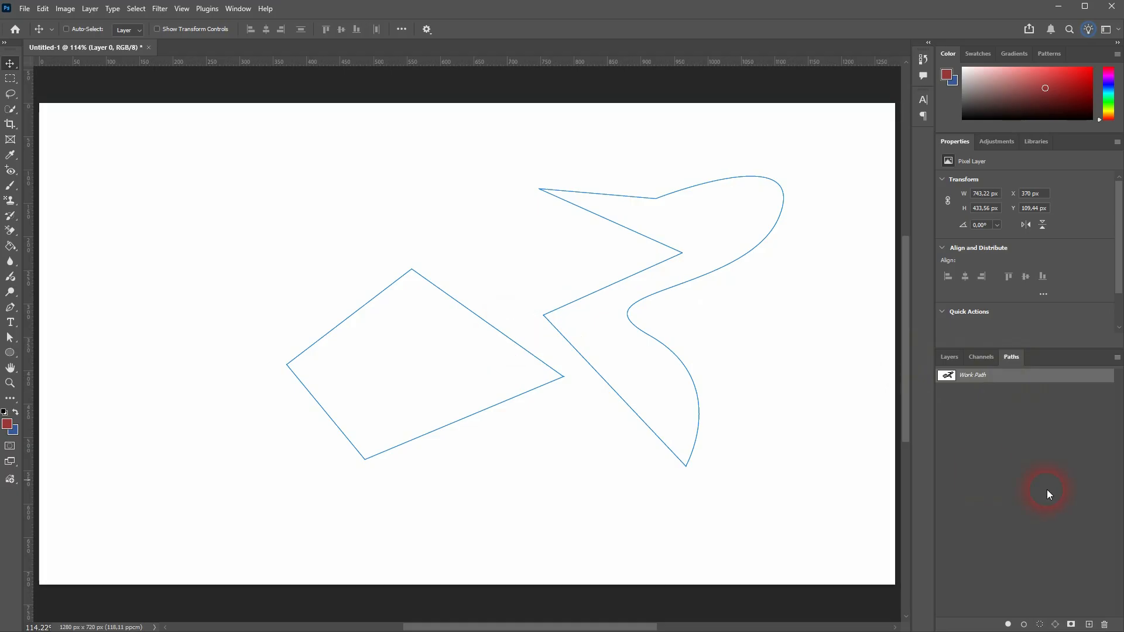
pyautogui.rightClick(1004, 375)
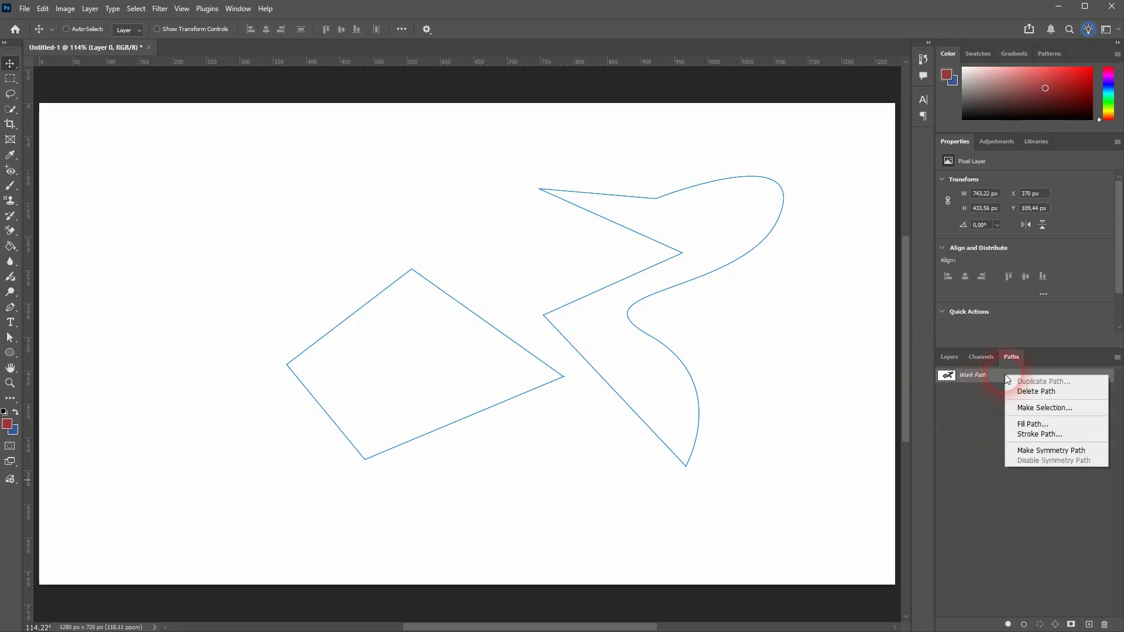
pyautogui.click(1044, 408)
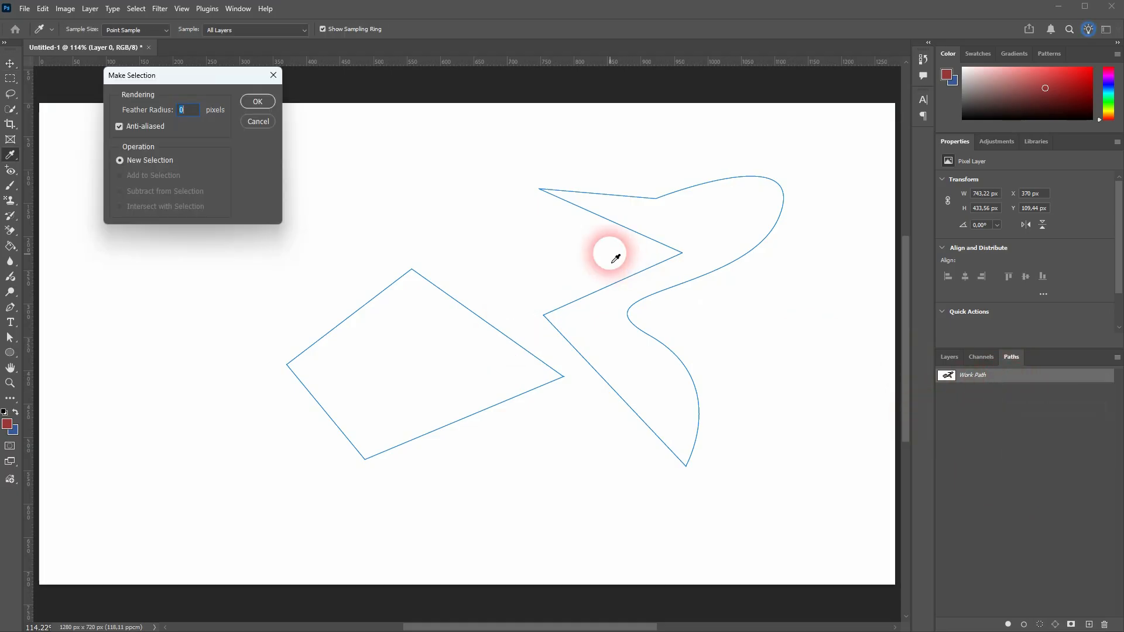
pyautogui.click(258, 101)
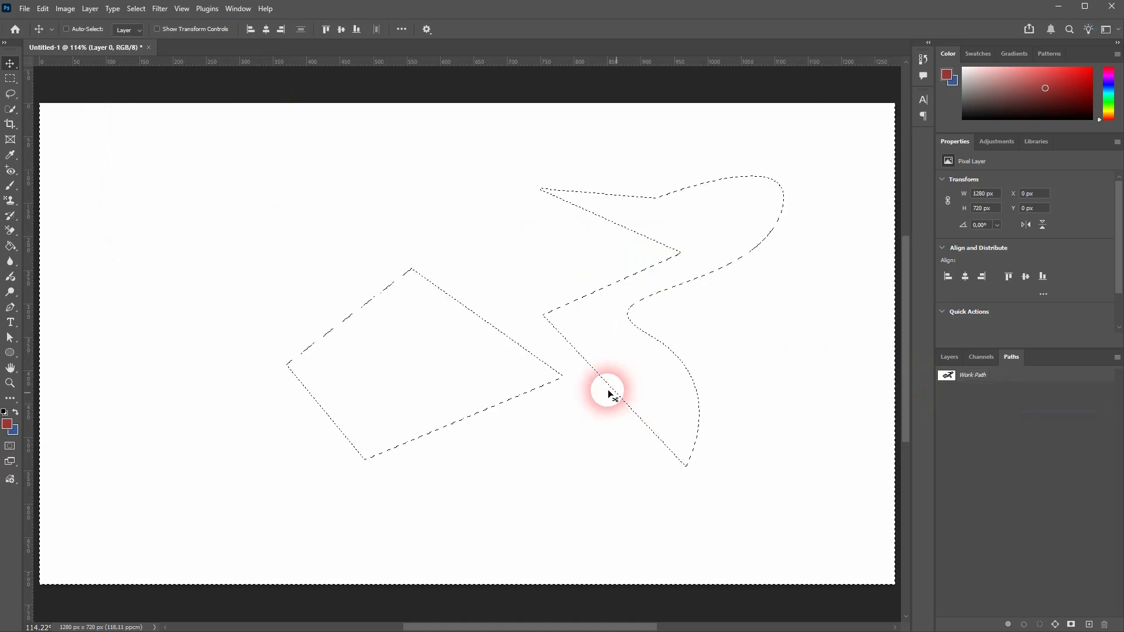
pyautogui.press('v')
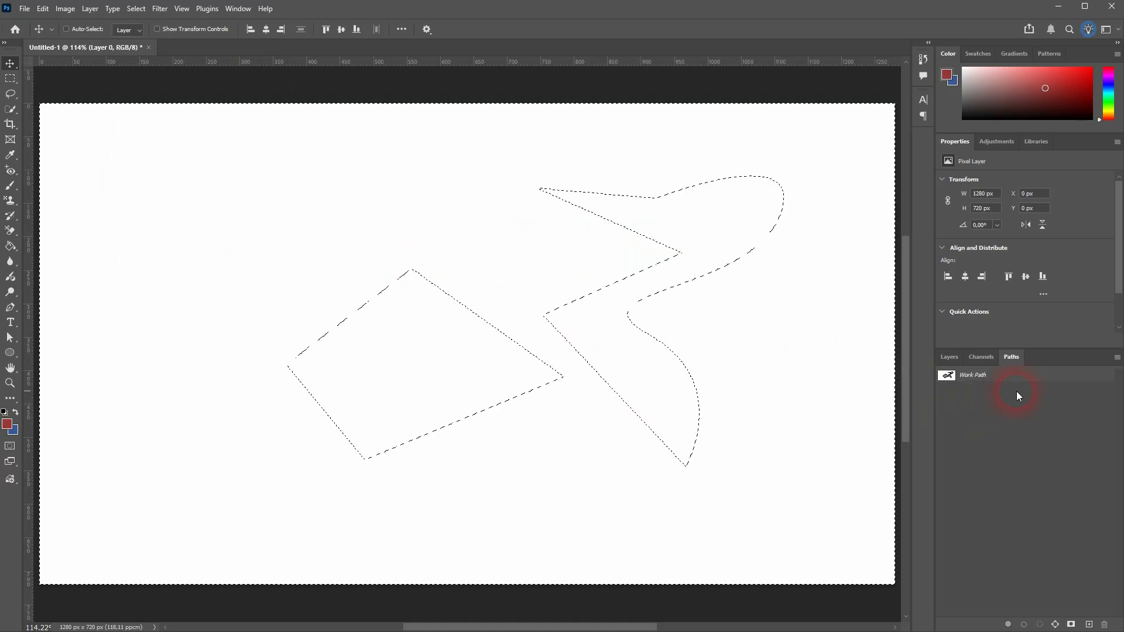
pyautogui.hotkey('ctrl', 'd')
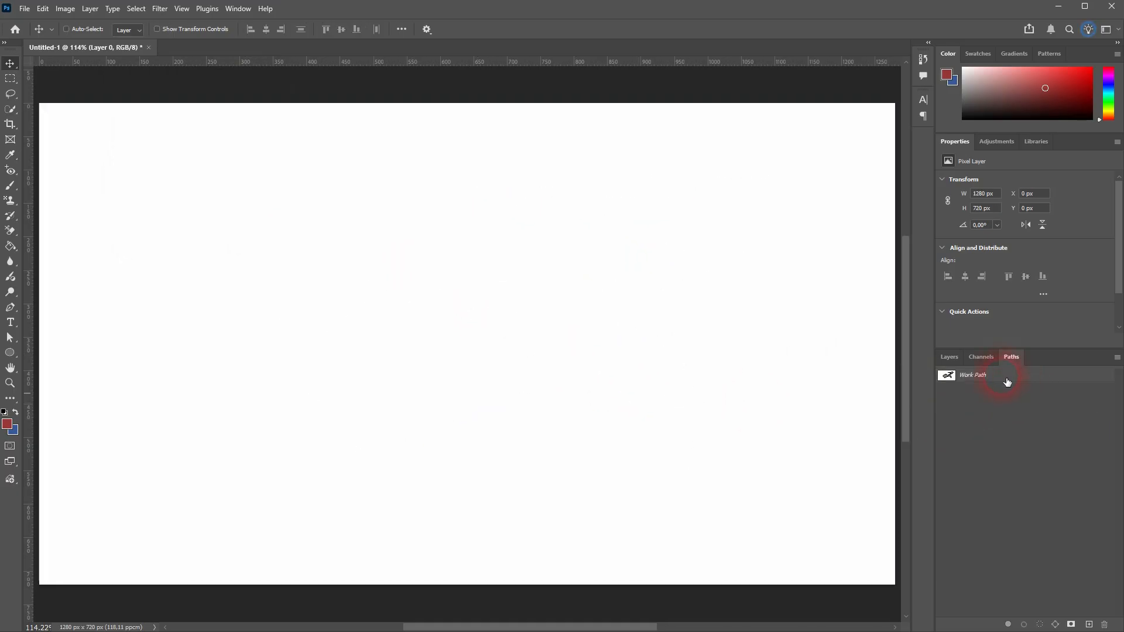
# Delete the Work Path and return to the layer list
pyautogui.click(1047, 380)
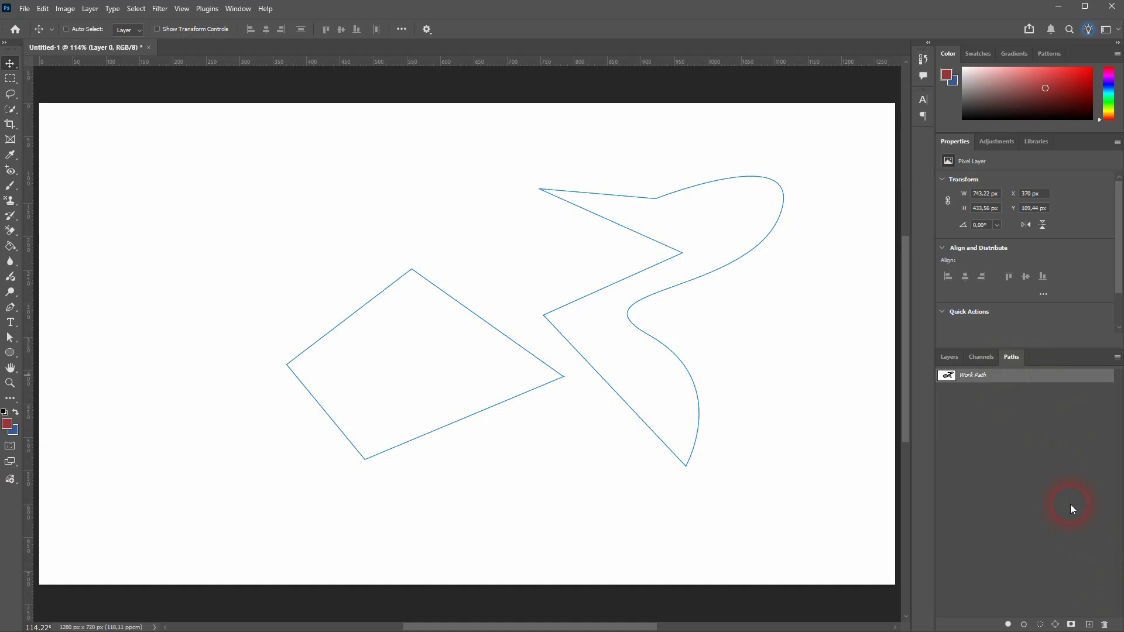
pyautogui.click(1110, 624)
pyautogui.click(502, 237)
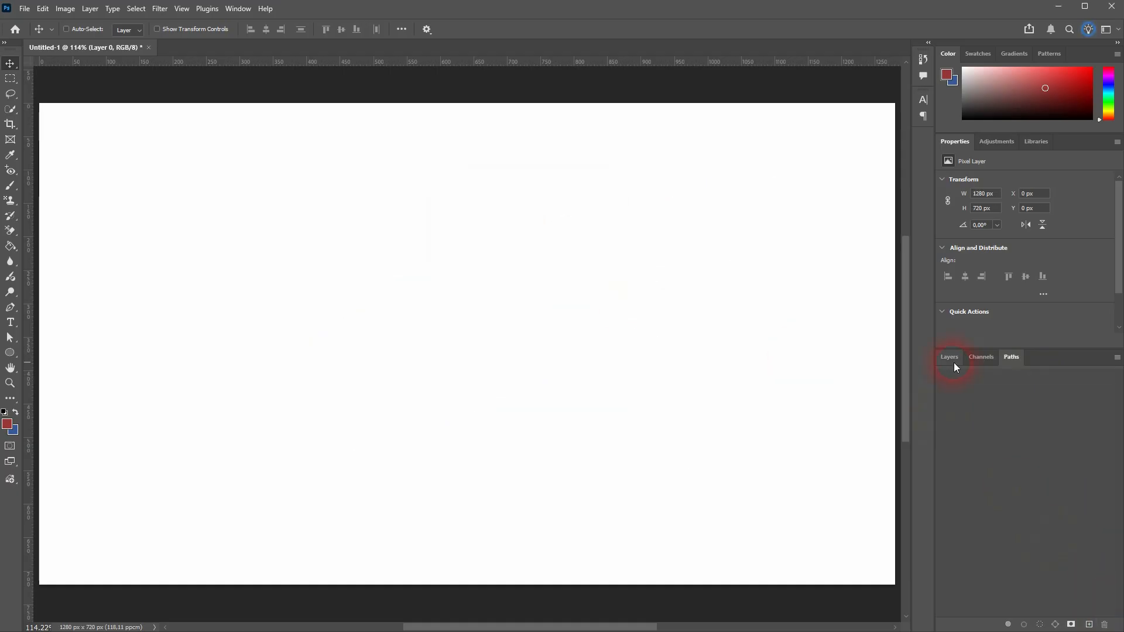
pyautogui.click(950, 358)
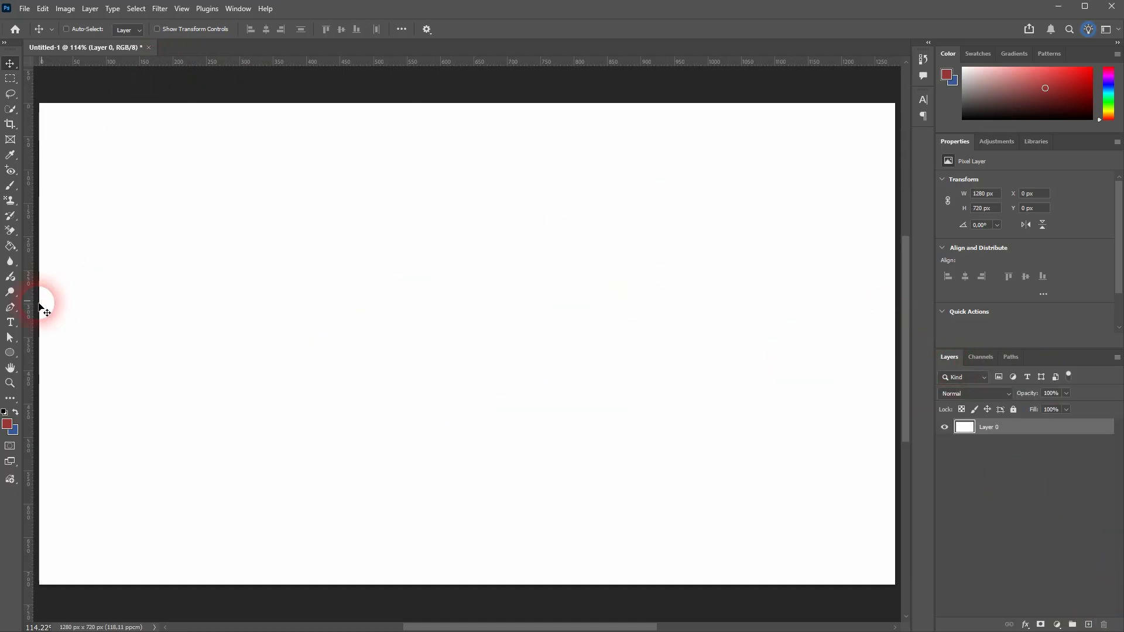
# Draw a closed triangle about 307 by 202 px left of the canvas center with the Pen tool in Shape mode
pyautogui.click(10, 307)
pyautogui.click(91, 29)
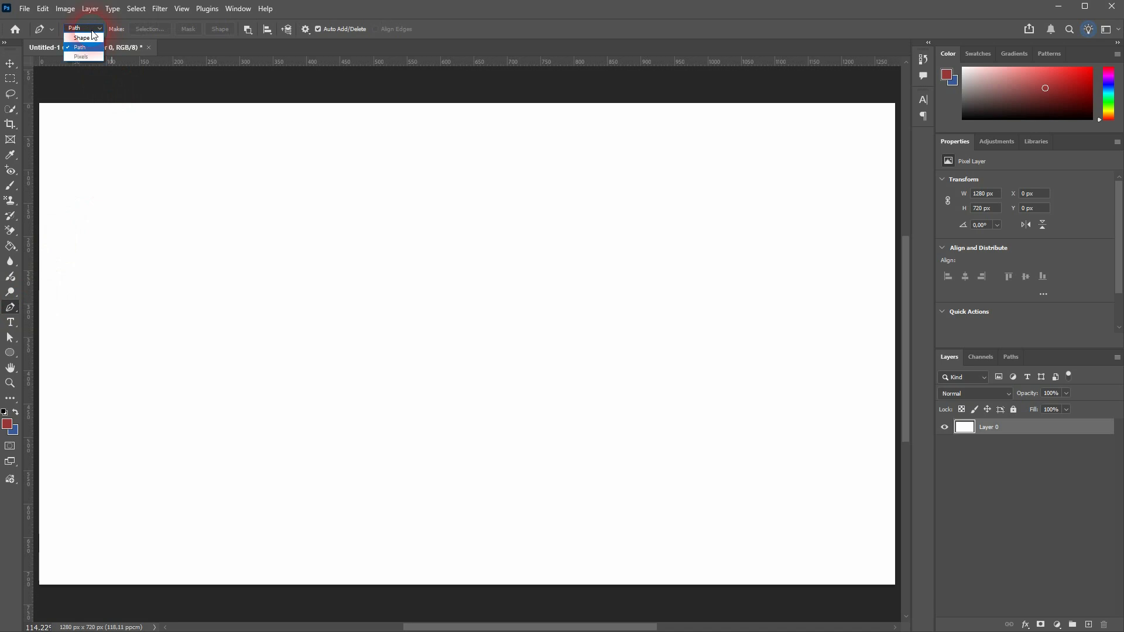
pyautogui.click(94, 37)
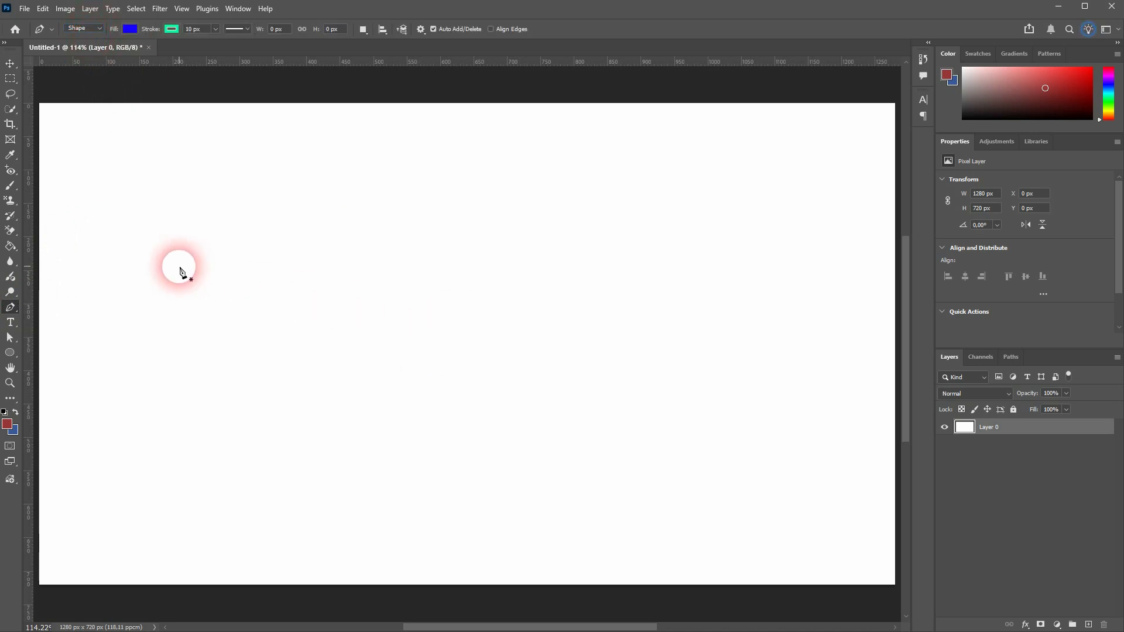
pyautogui.click(211, 427)
pyautogui.click(332, 293)
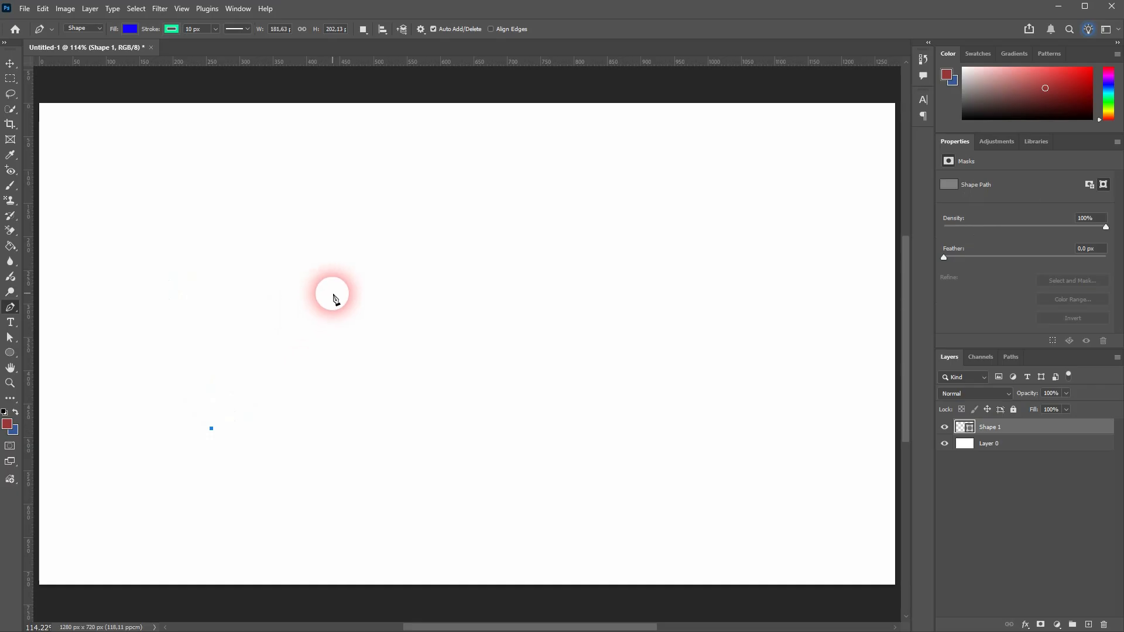
pyautogui.moveTo(416, 423); pyautogui.dragTo(378, 426)
pyautogui.click(211, 428)
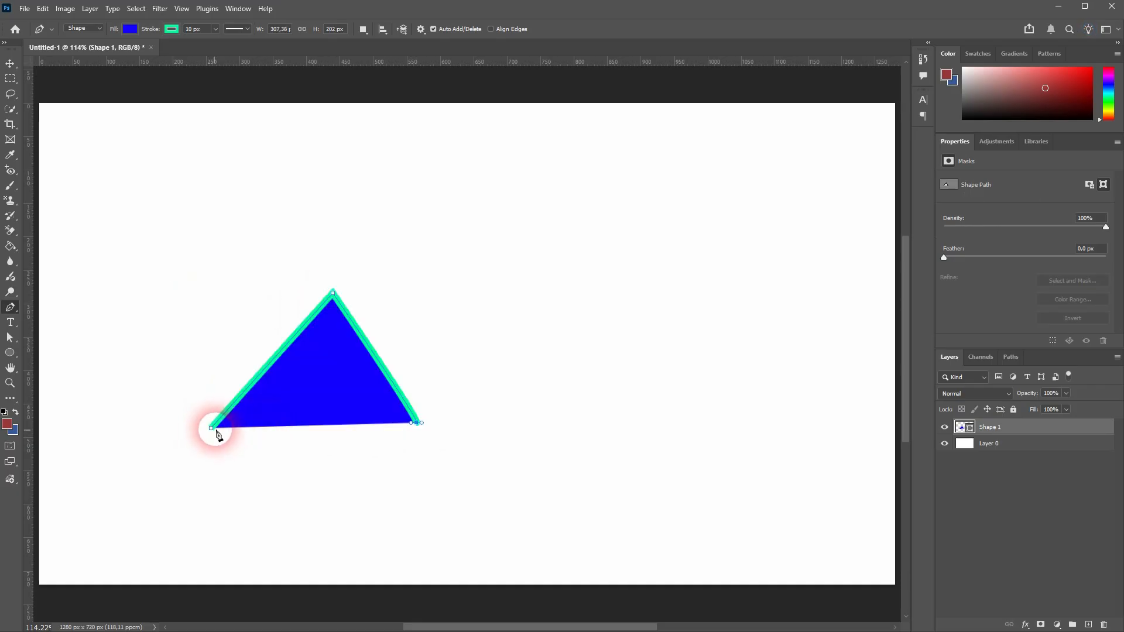
# Try red, blue and white swatches as the triangle's fill, and leave the fill set to no color
pyautogui.click(129, 29)
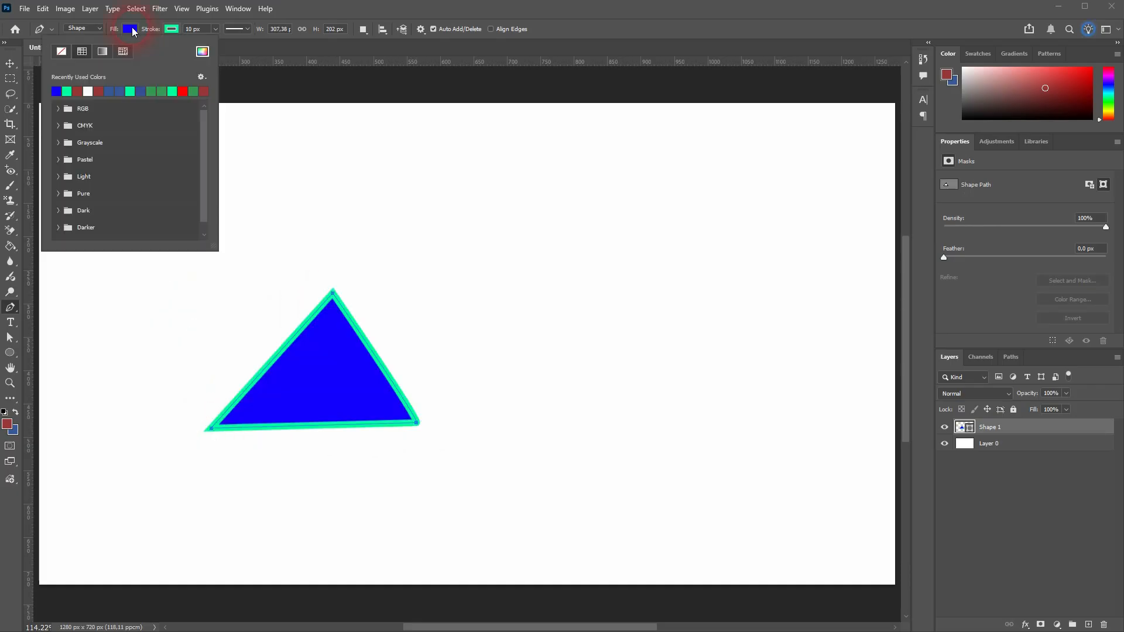
pyautogui.click(100, 92)
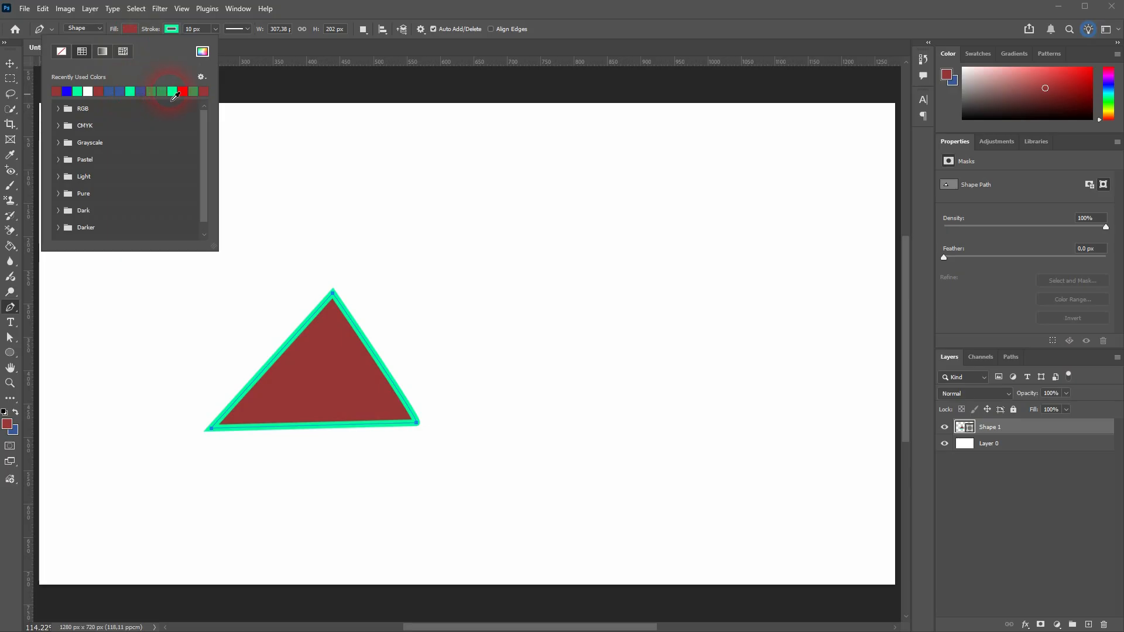
pyautogui.click(119, 92)
pyautogui.click(99, 91)
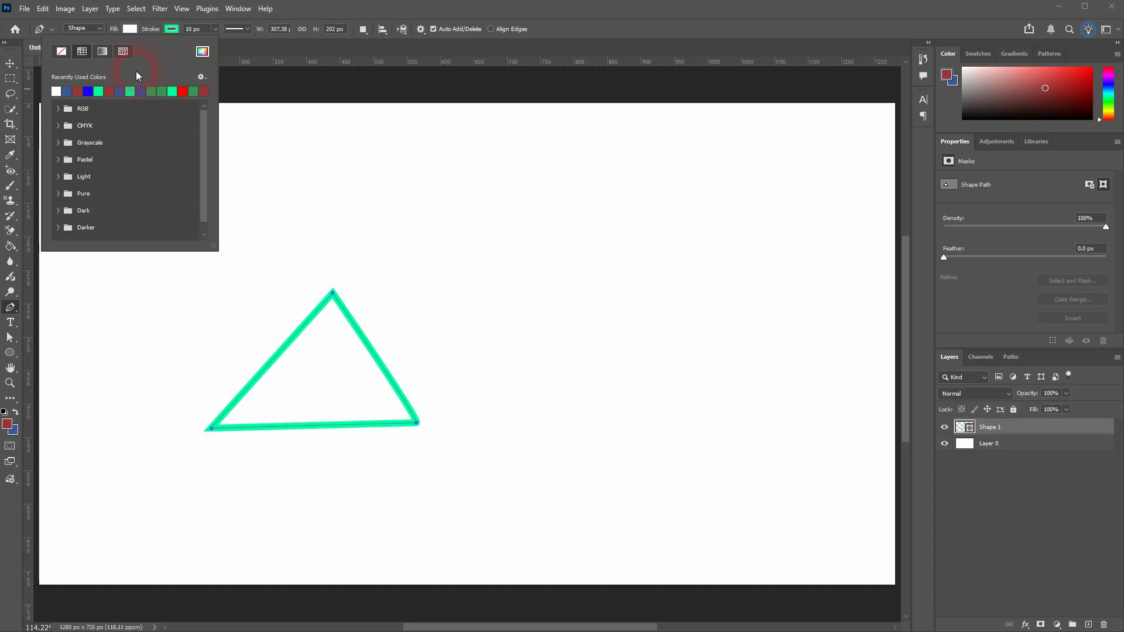
pyautogui.click(61, 52)
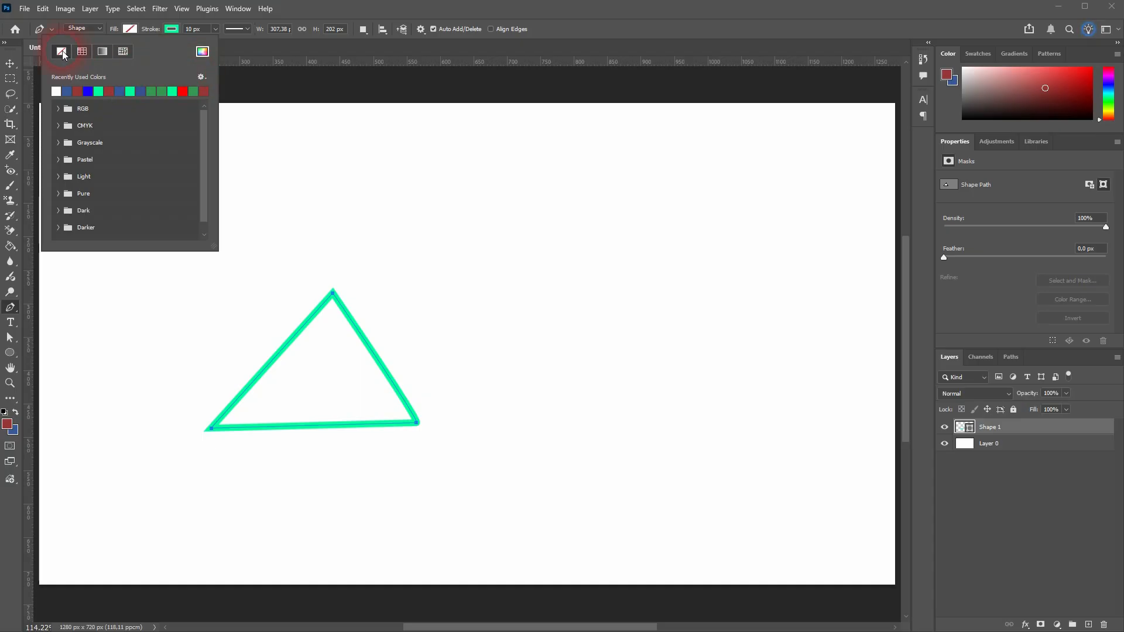
pyautogui.click(65, 89)
pyautogui.click(61, 52)
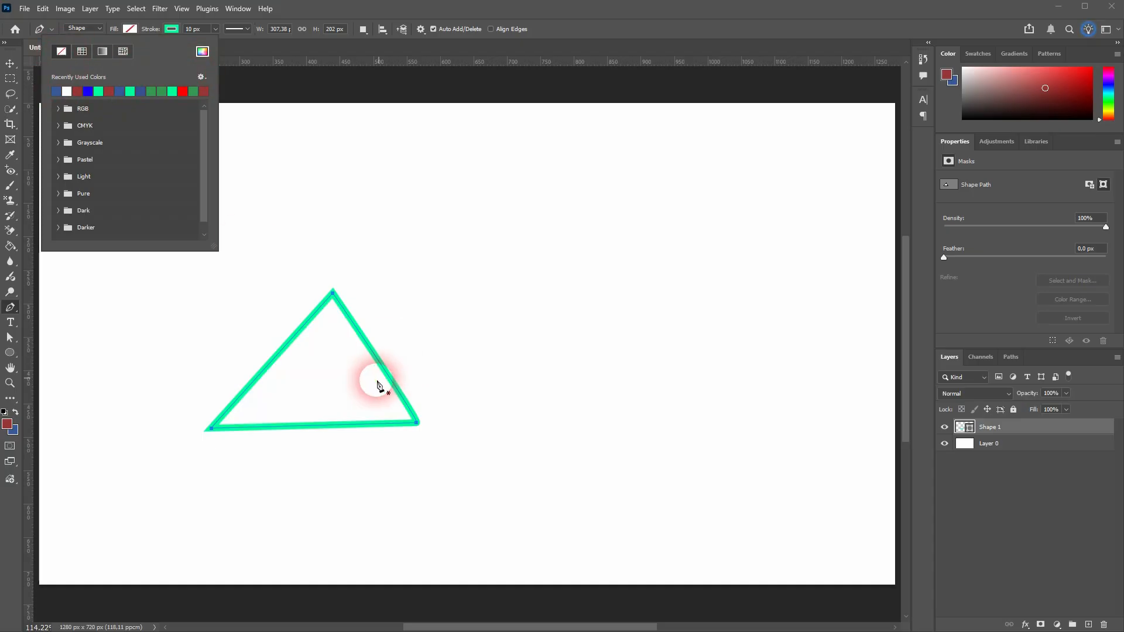
pyautogui.click(290, 14)
# Try no color, blue and red for the triangle's stroke, and set the stroke back to bright green
pyautogui.click(172, 29)
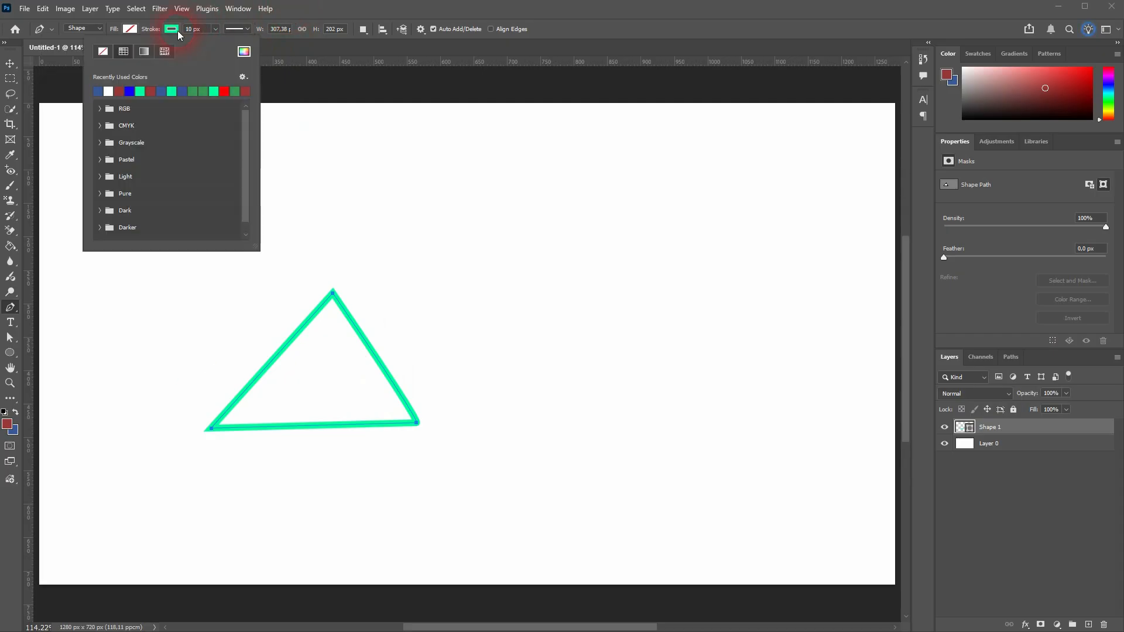
pyautogui.click(103, 51)
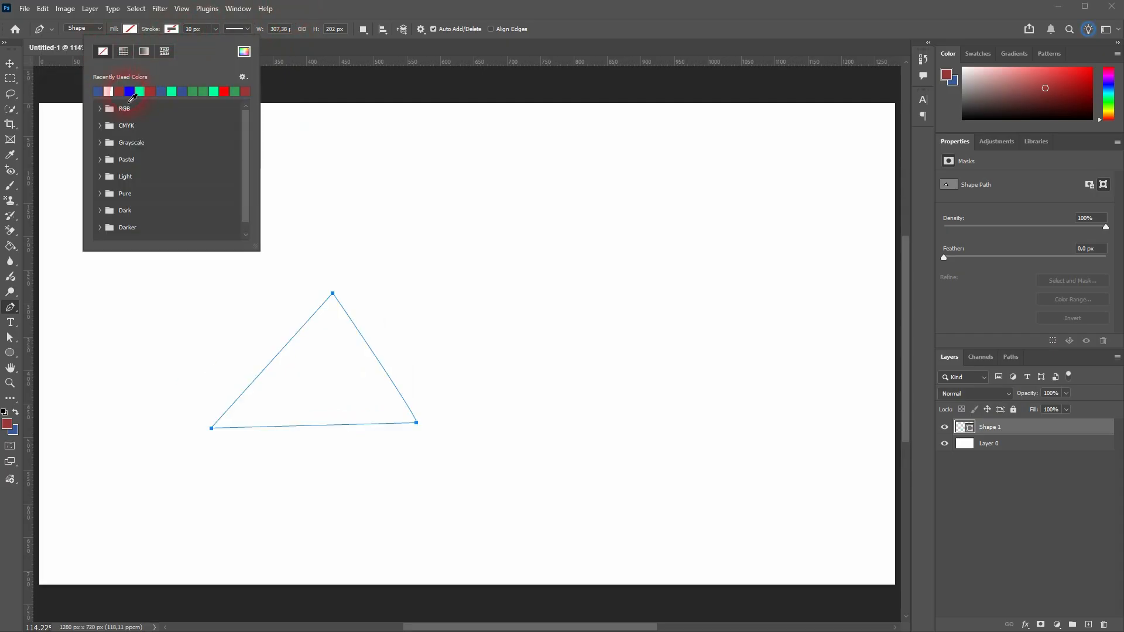
pyautogui.click(130, 92)
pyautogui.click(150, 92)
pyautogui.click(150, 91)
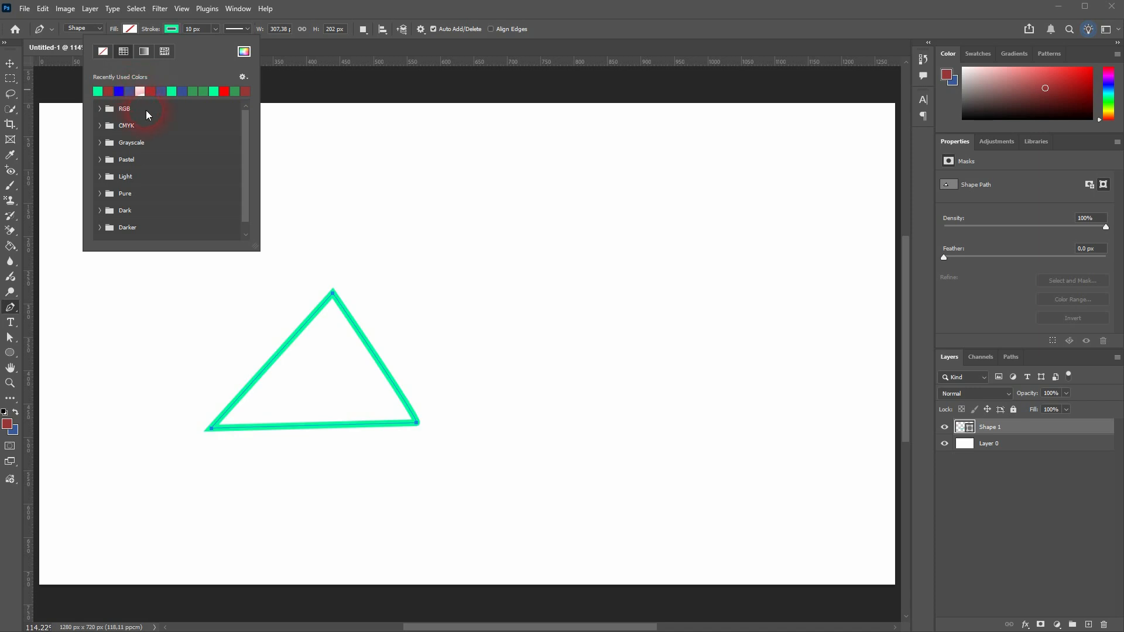
# Set the triangle's stroke width to 5 px, try 0 px, and return it to 5 px
pyautogui.click(213, 30)
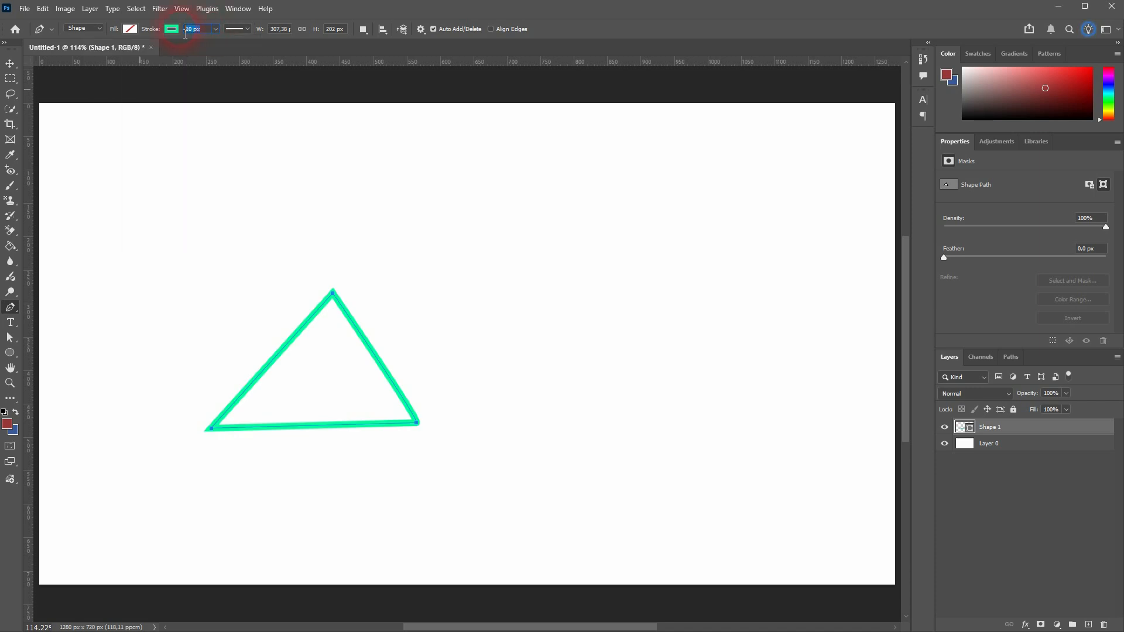
pyautogui.write('5')
pyautogui.press('Return')
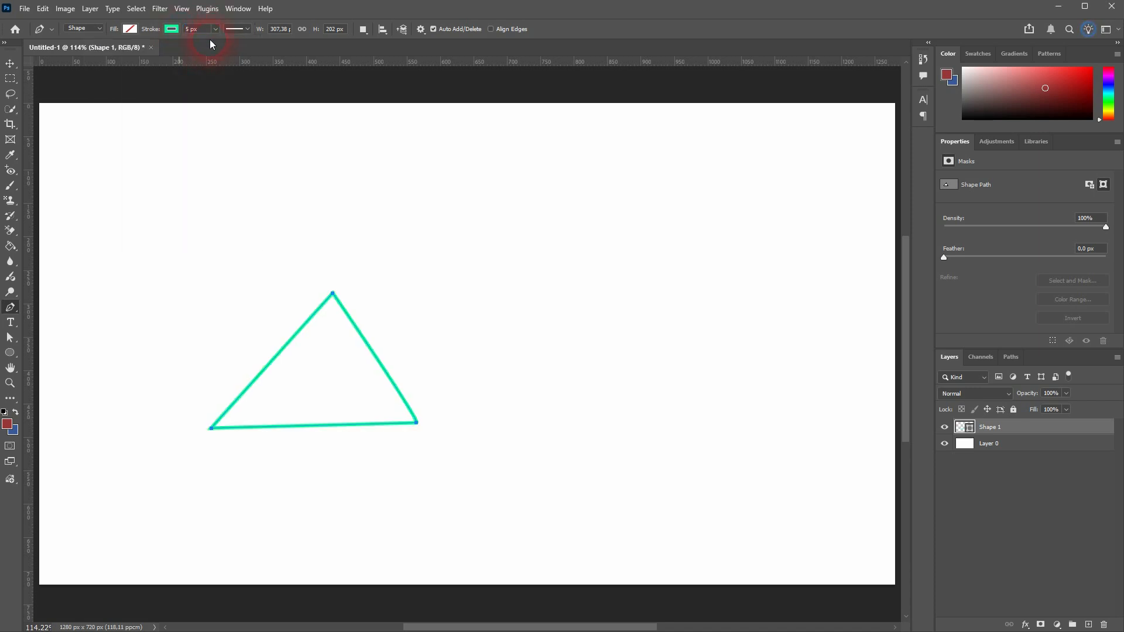
pyautogui.write('0')
pyautogui.press('Return')
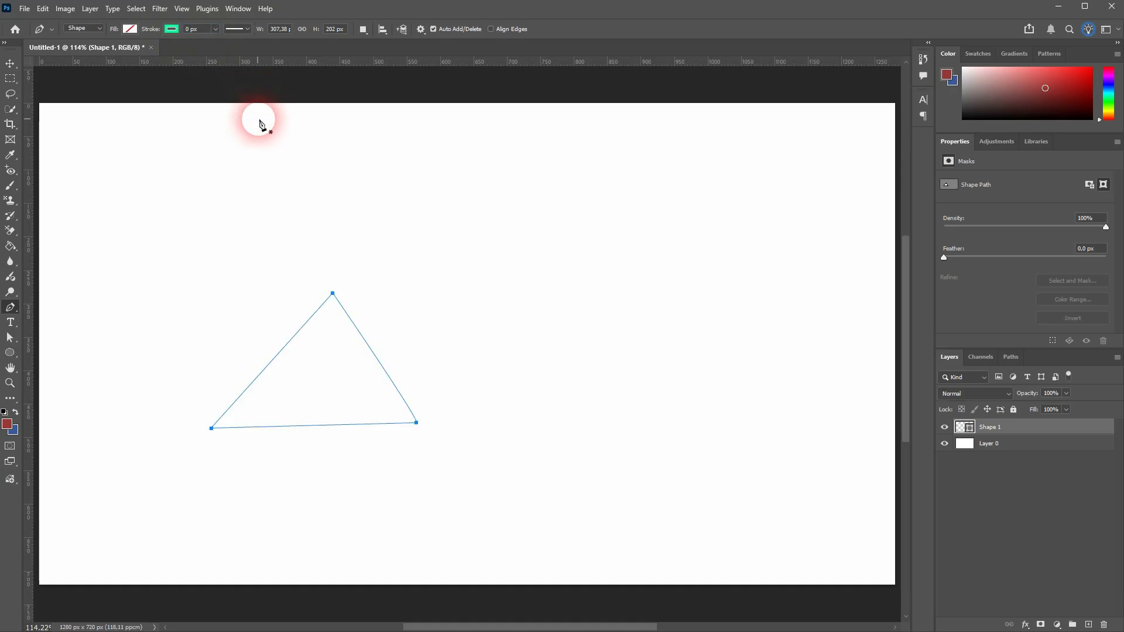
pyautogui.click(192, 32)
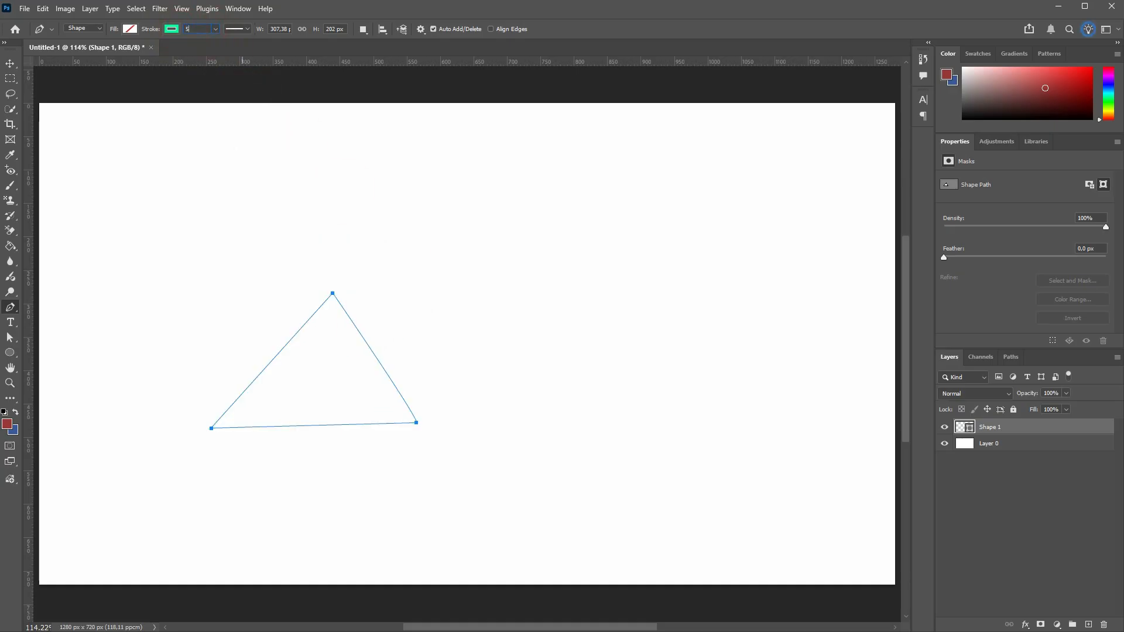
pyautogui.write('5')
pyautogui.press('Return')
# Change the triangle's stroke type to a dashed line
pyautogui.click(244, 29)
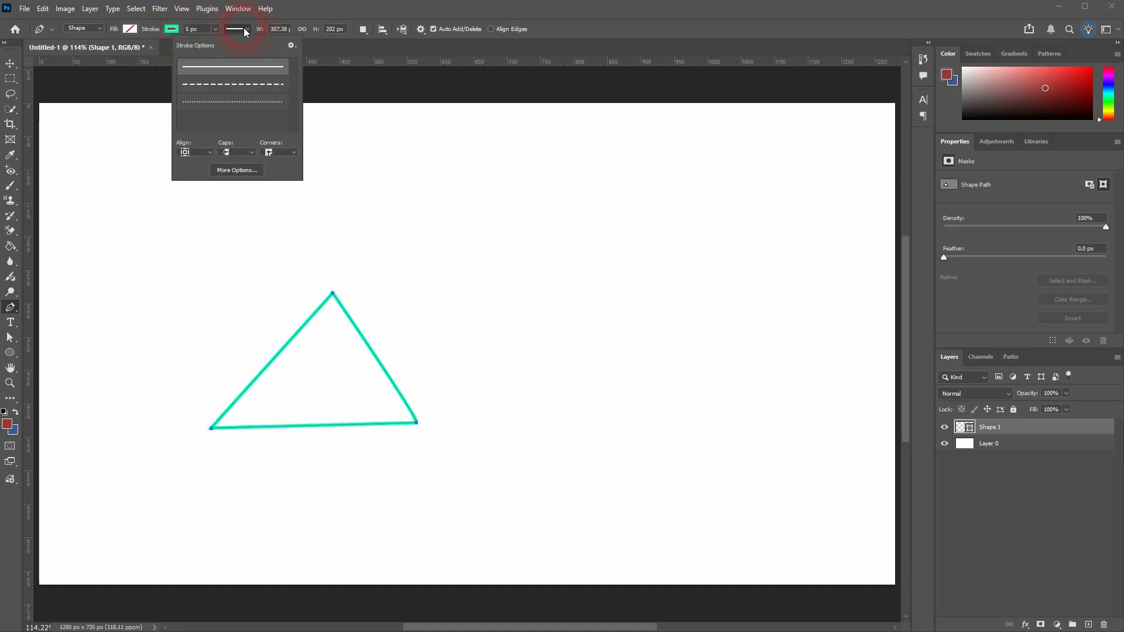
pyautogui.click(247, 86)
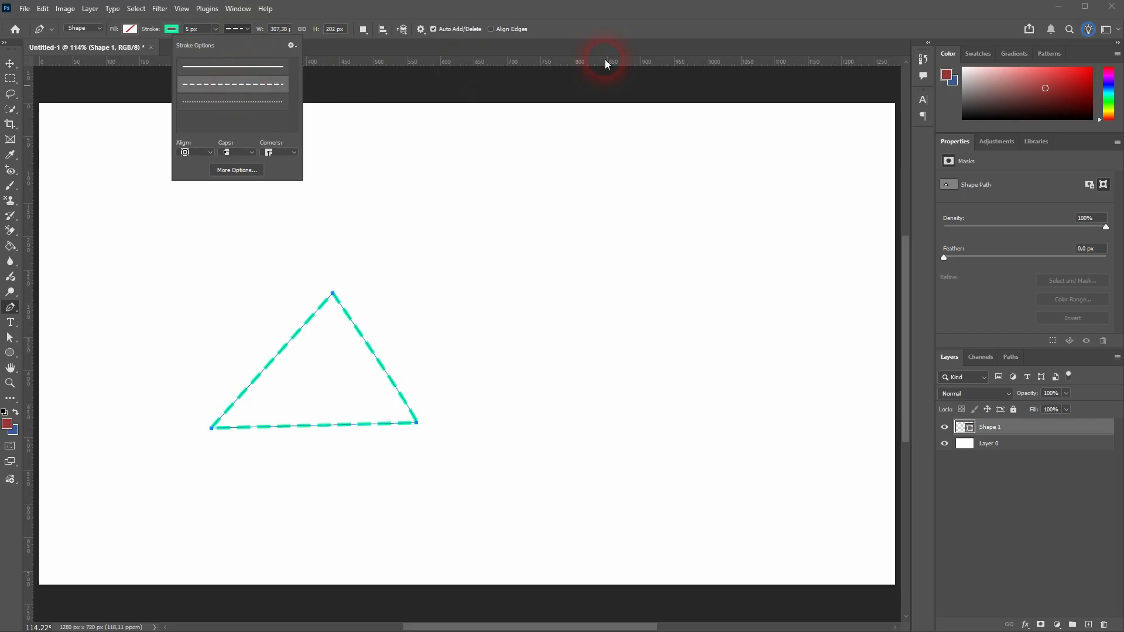
pyautogui.click(622, 34)
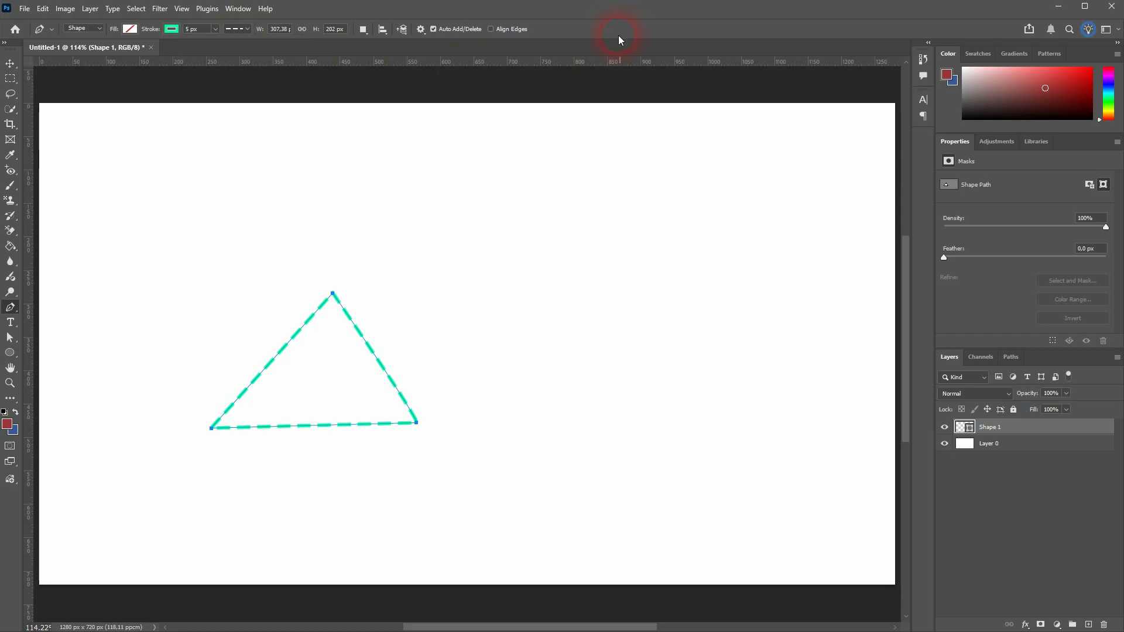
# Examine the dashed triangle with its layer deselected and reselected, including with the Move tool active
pyautogui.click(1017, 444)
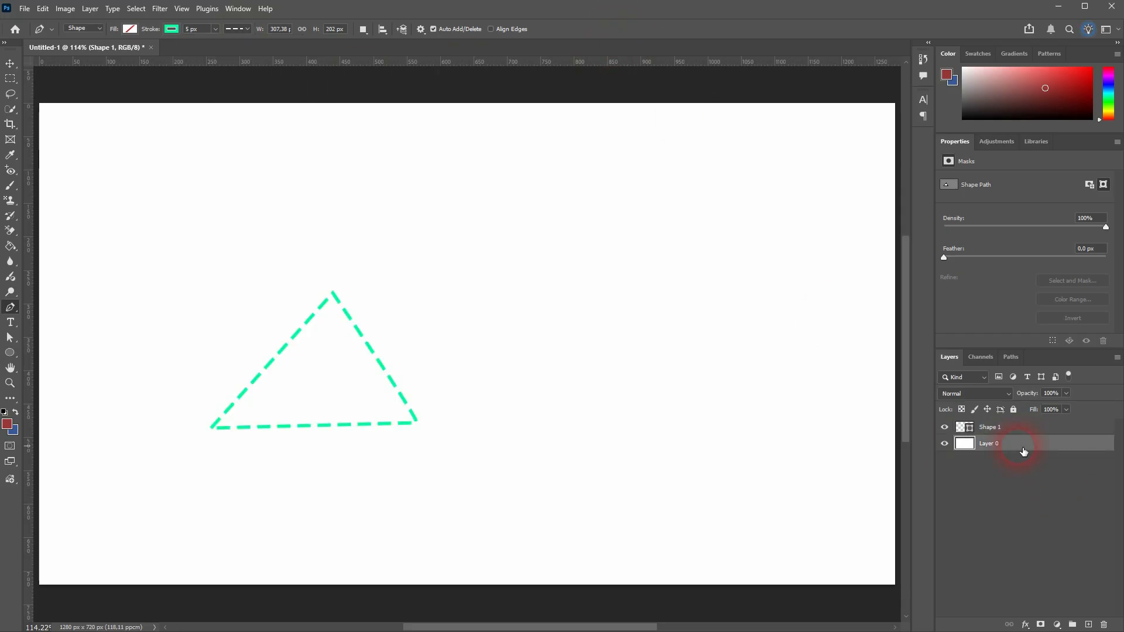
pyautogui.click(982, 431)
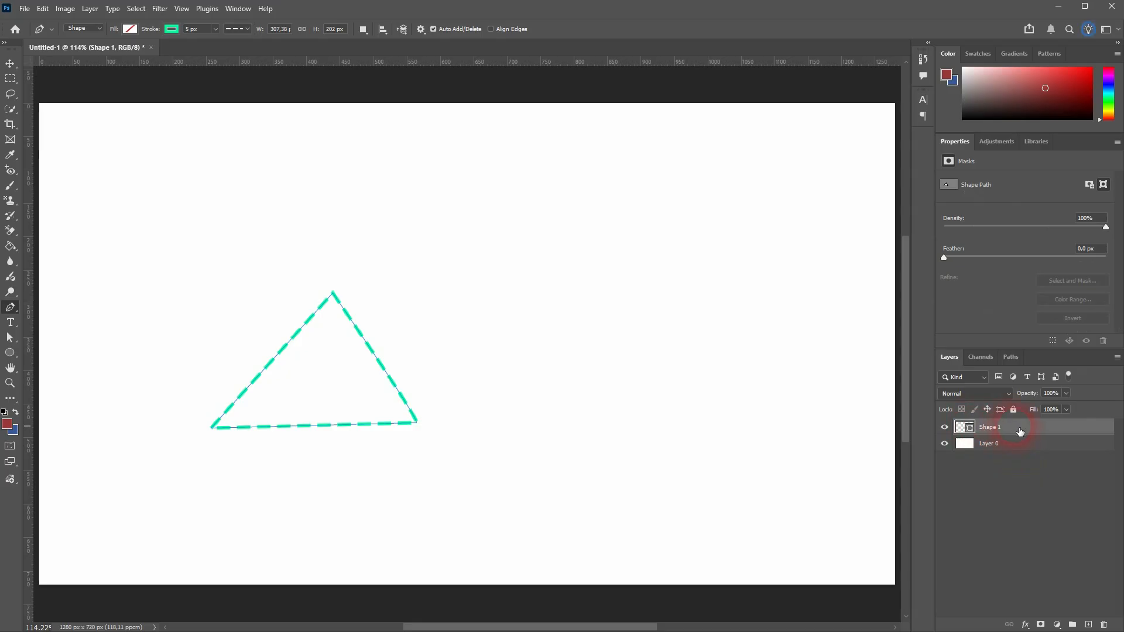
pyautogui.click(9, 66)
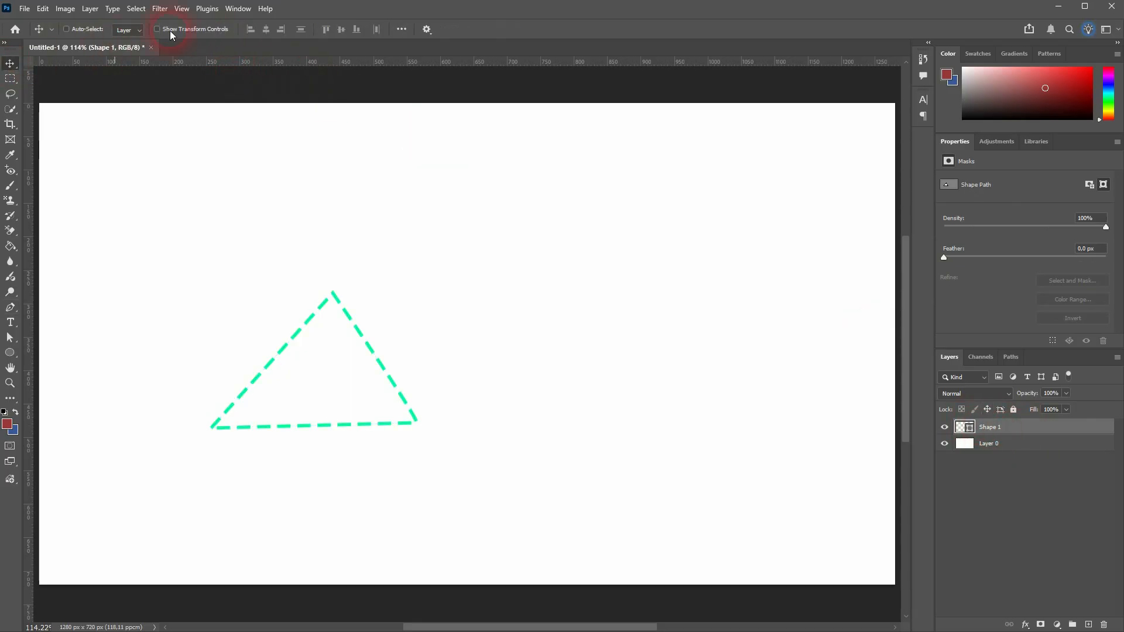
pyautogui.click(1026, 448)
pyautogui.click(1015, 431)
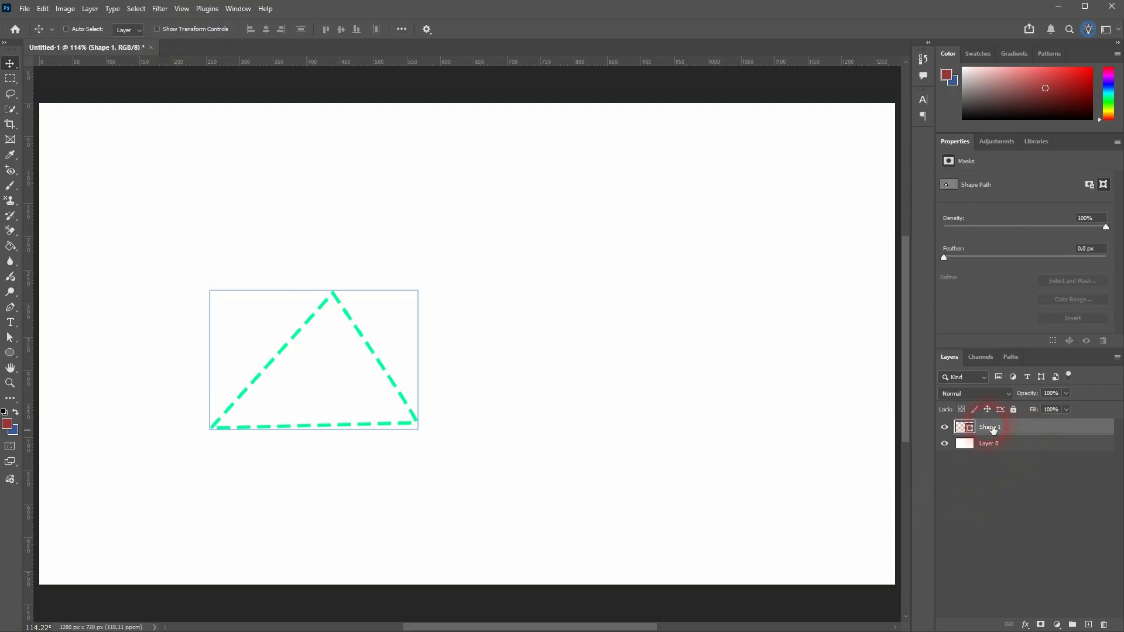
pyautogui.click(195, 190)
# Return to the Pen tool and set the triangle's stroke type to a solid line
pyautogui.click(10, 309)
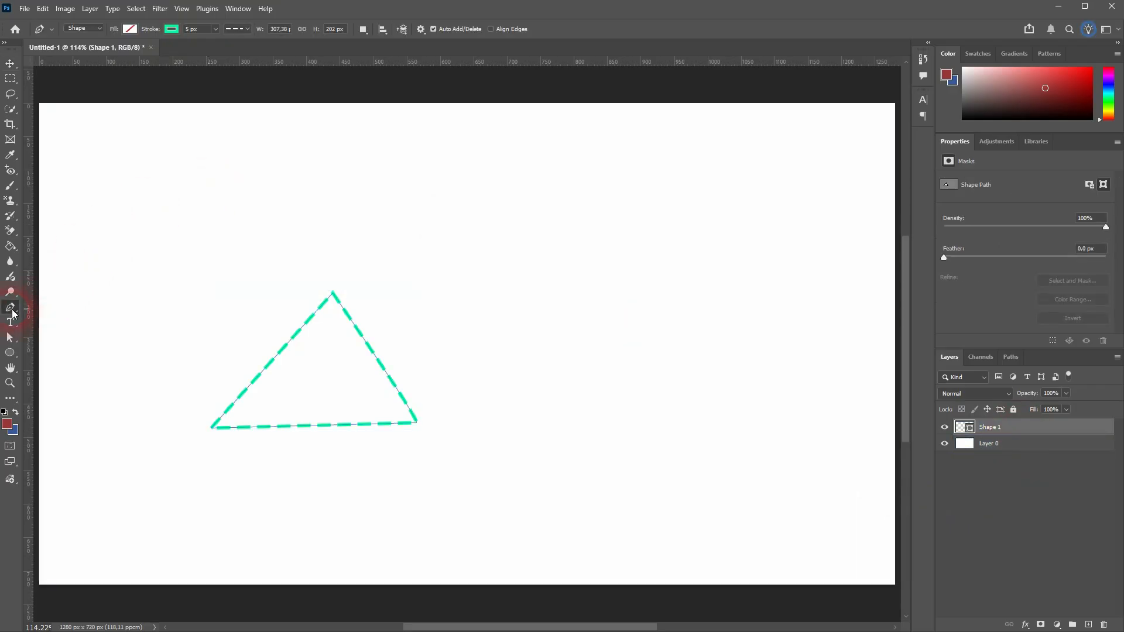
pyautogui.click(234, 30)
pyautogui.click(242, 62)
pyautogui.click(206, 31)
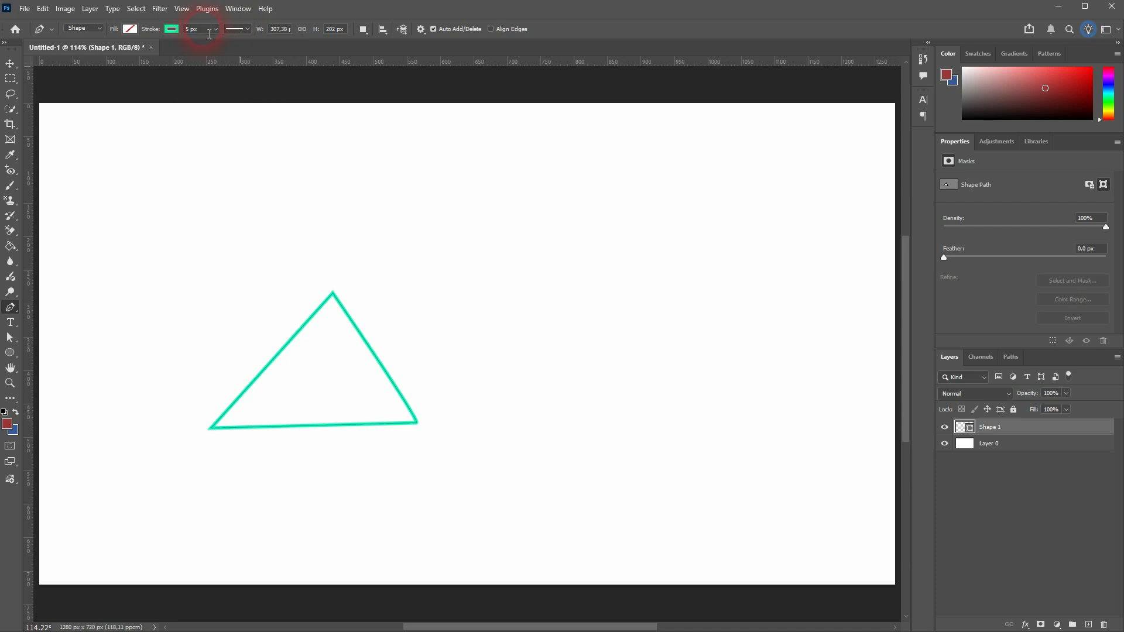
# Recolor the triangle with a dark red stroke and a dark blue fill from the recently used colors
pyautogui.click(171, 30)
pyautogui.click(152, 92)
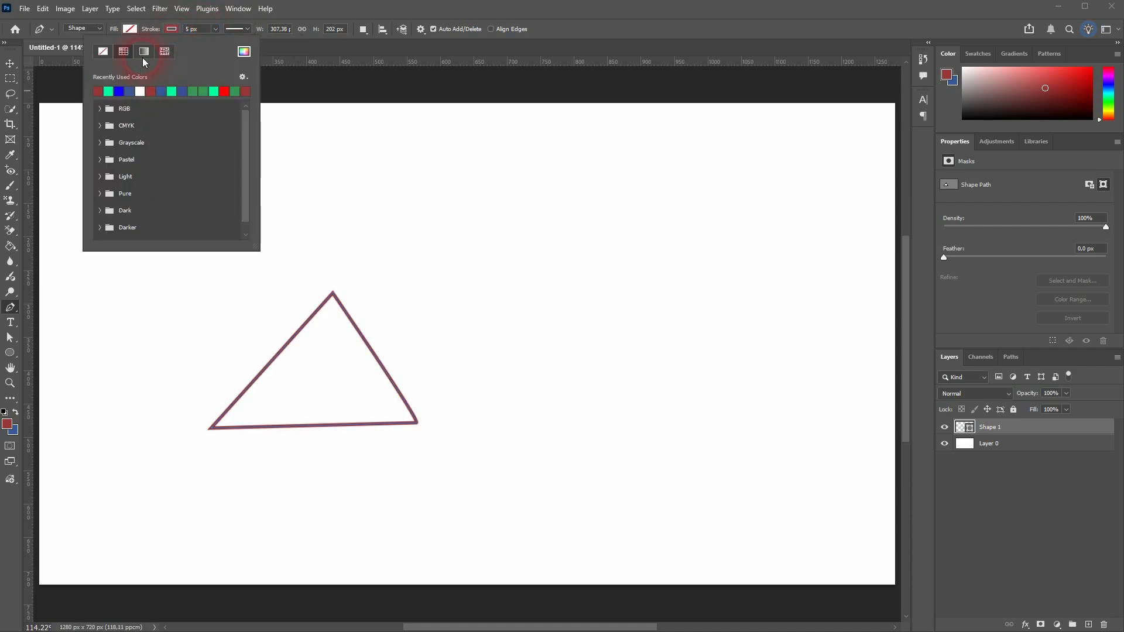
pyautogui.click(129, 31)
pyautogui.click(140, 93)
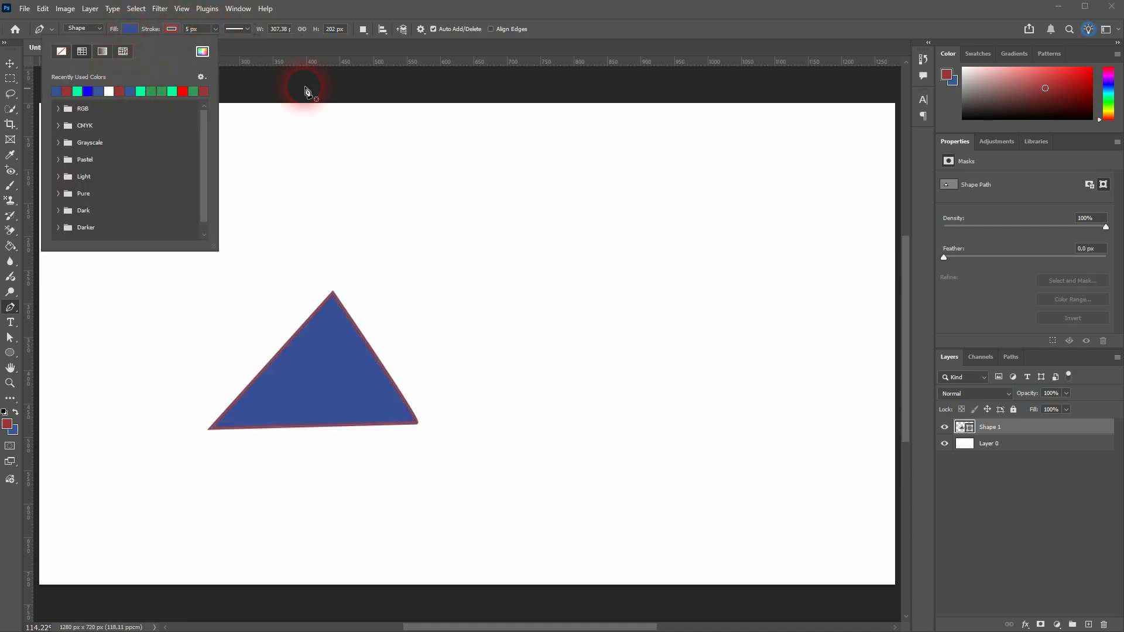
pyautogui.click(663, 32)
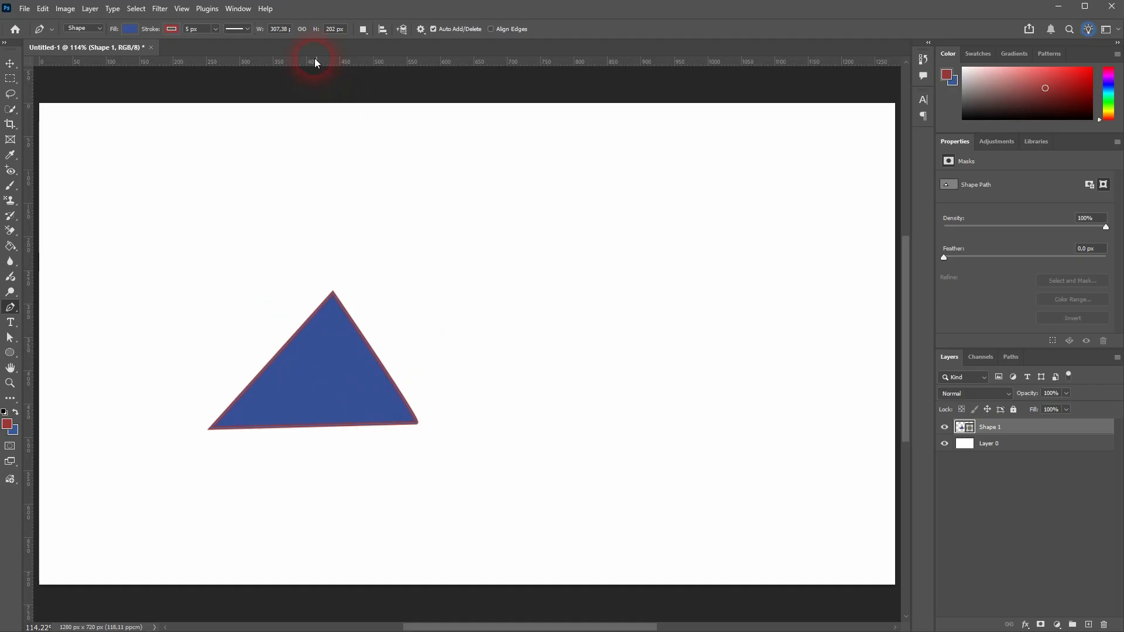
# Add a horizontal guide at the triangle's lower-left corner and a vertical guide through the middle of its base
pyautogui.moveTo(317, 62); pyautogui.dragTo(214, 433)
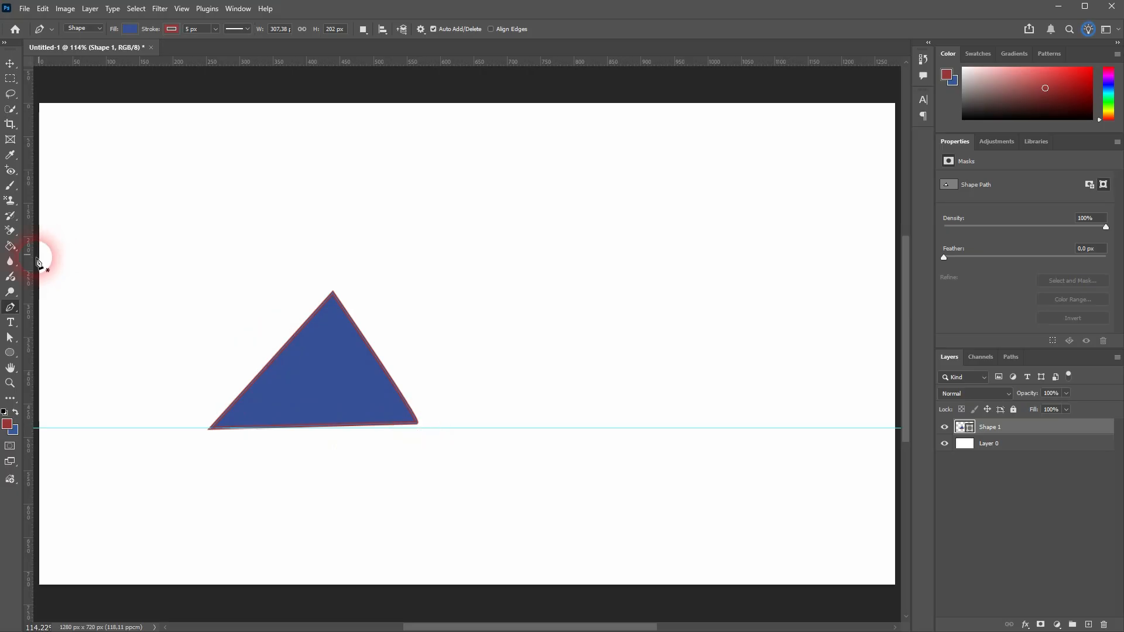
pyautogui.moveTo(37, 261); pyautogui.dragTo(320, 412)
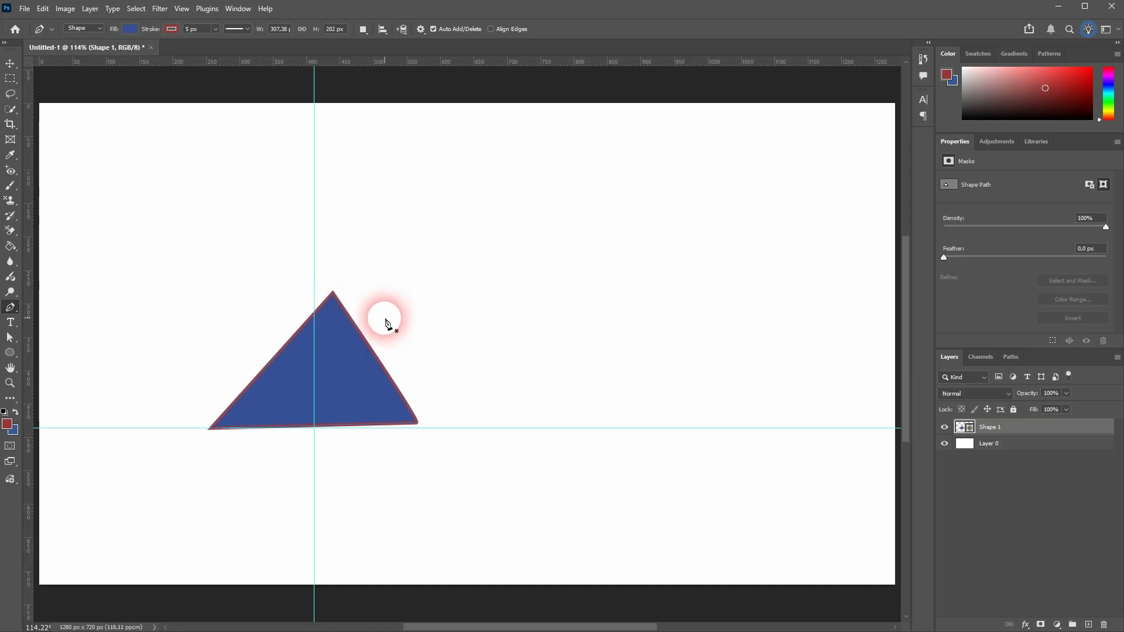
# Align the triangle's lower-right anchor to the horizontal guide and its apex to the vertical guide with the Direct Selection tool
pyautogui.click(11, 338)
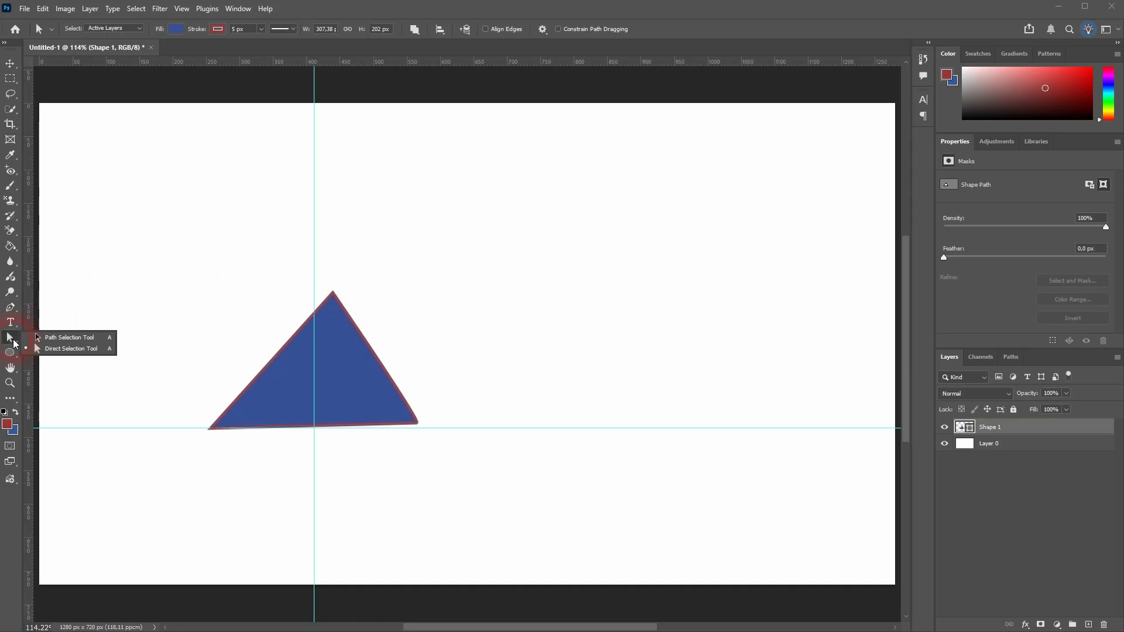
pyautogui.click(95, 349)
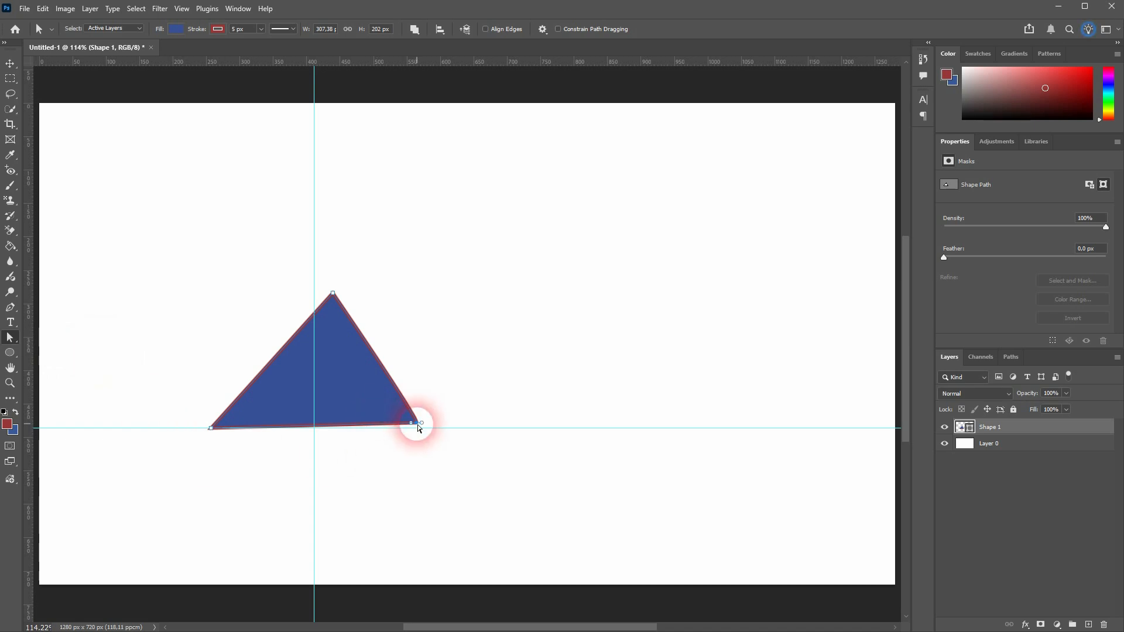
pyautogui.scroll(5, 417, 428)
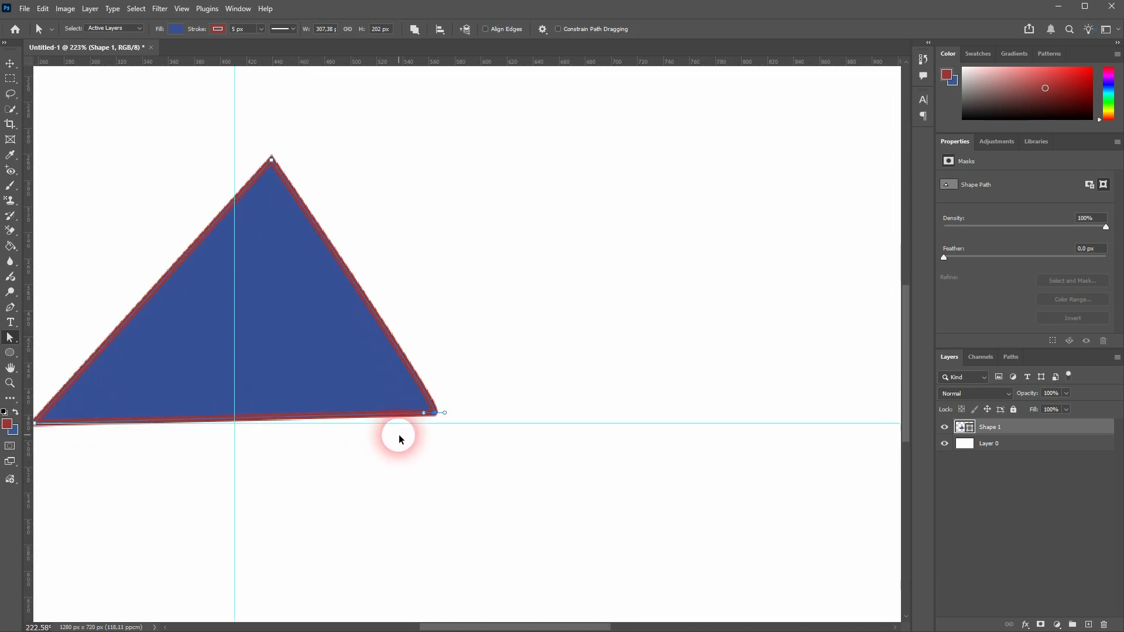
pyautogui.moveTo(438, 410); pyautogui.dragTo(440, 423)
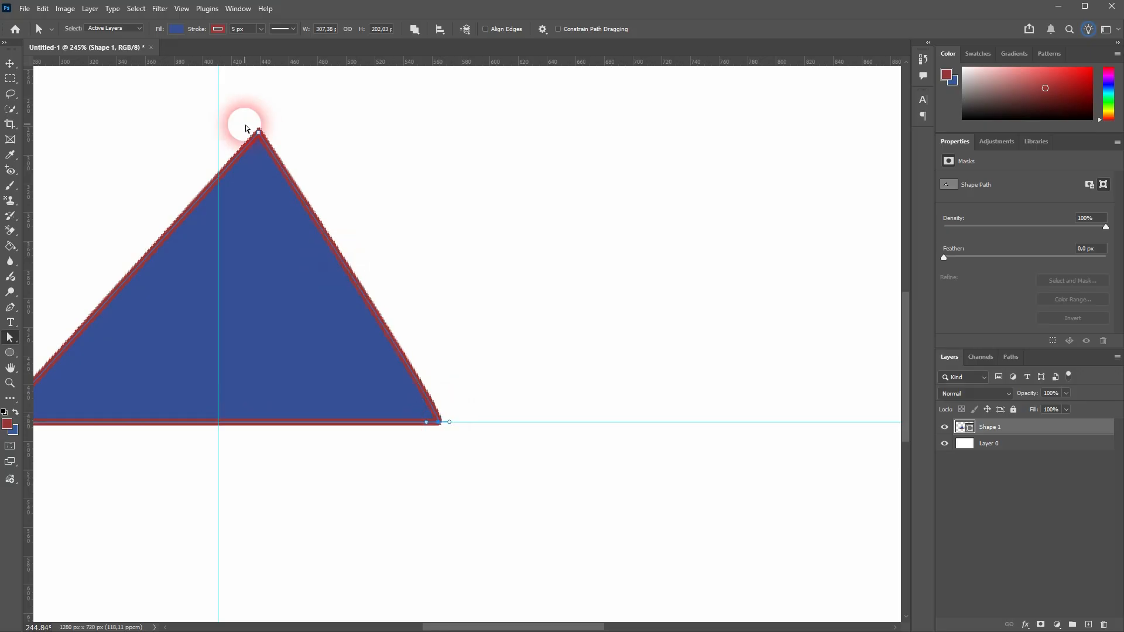
pyautogui.moveTo(260, 133); pyautogui.dragTo(218, 130)
# Fit the canvas on screen with the Move tool active, clear the guides, and delete the triangle shape layer
pyautogui.click(10, 63)
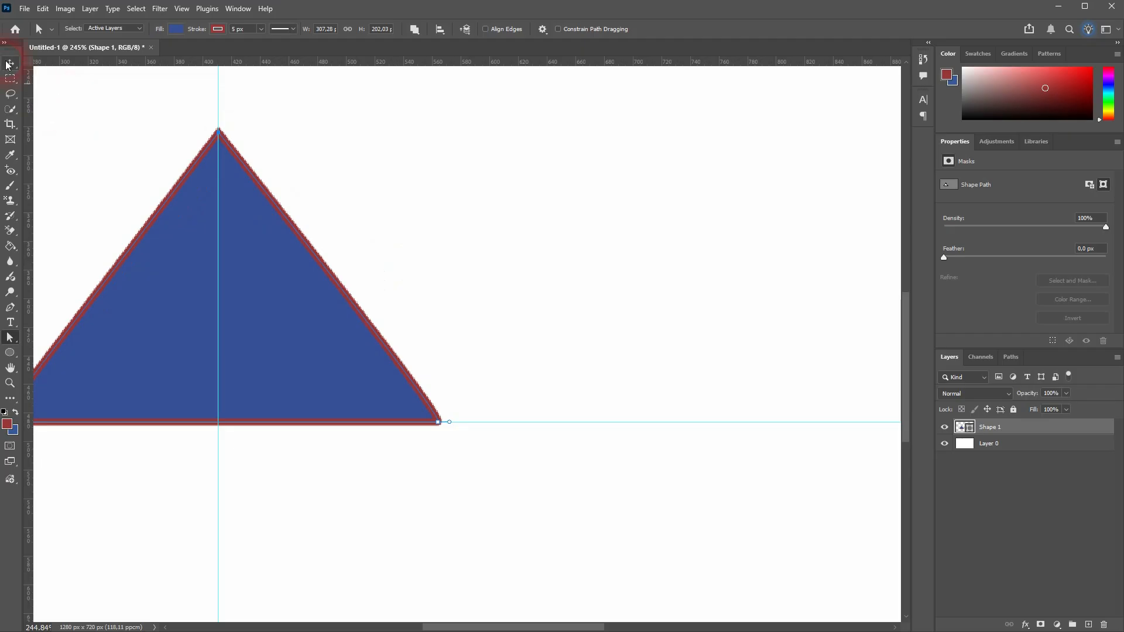
pyautogui.hotkey('ctrl', '0')
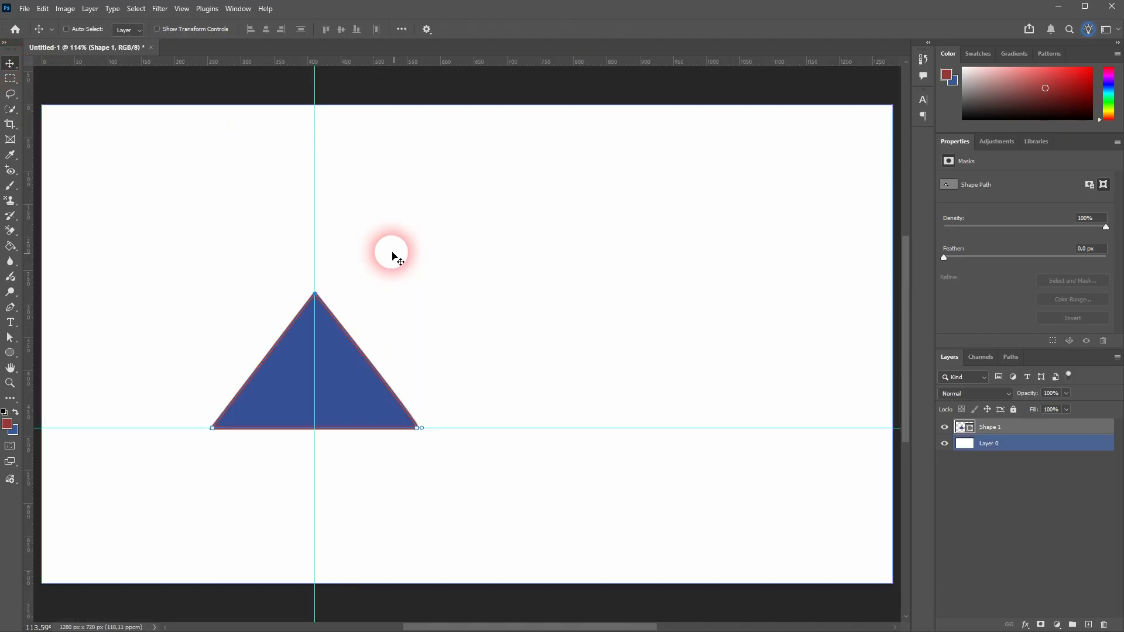
pyautogui.click(181, 8)
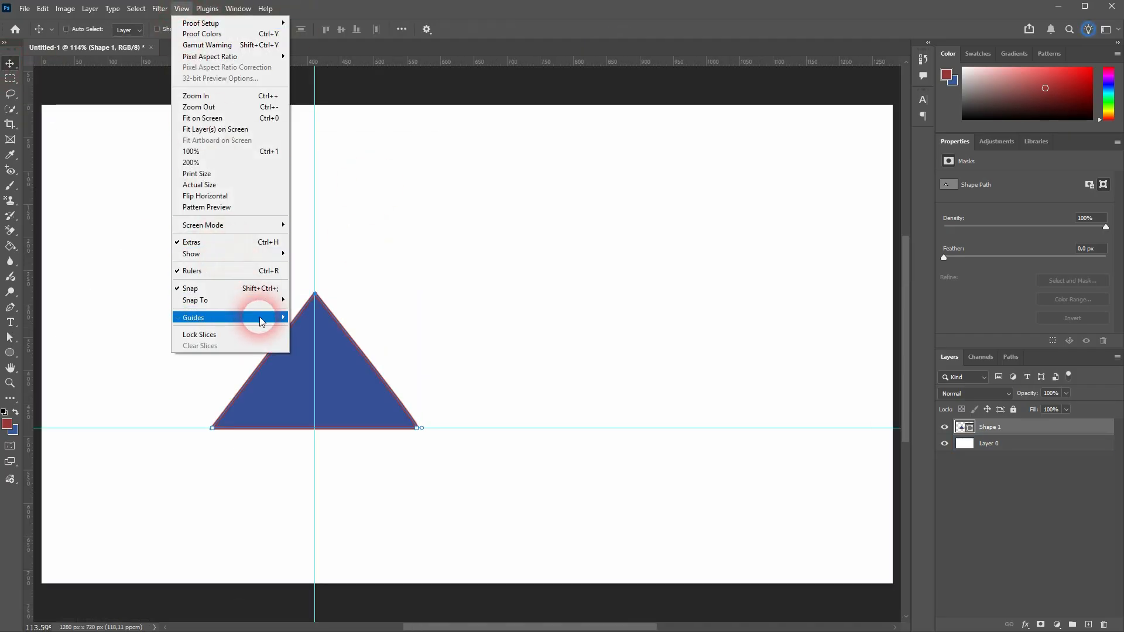
pyautogui.moveTo(260, 318)
pyautogui.click(353, 338)
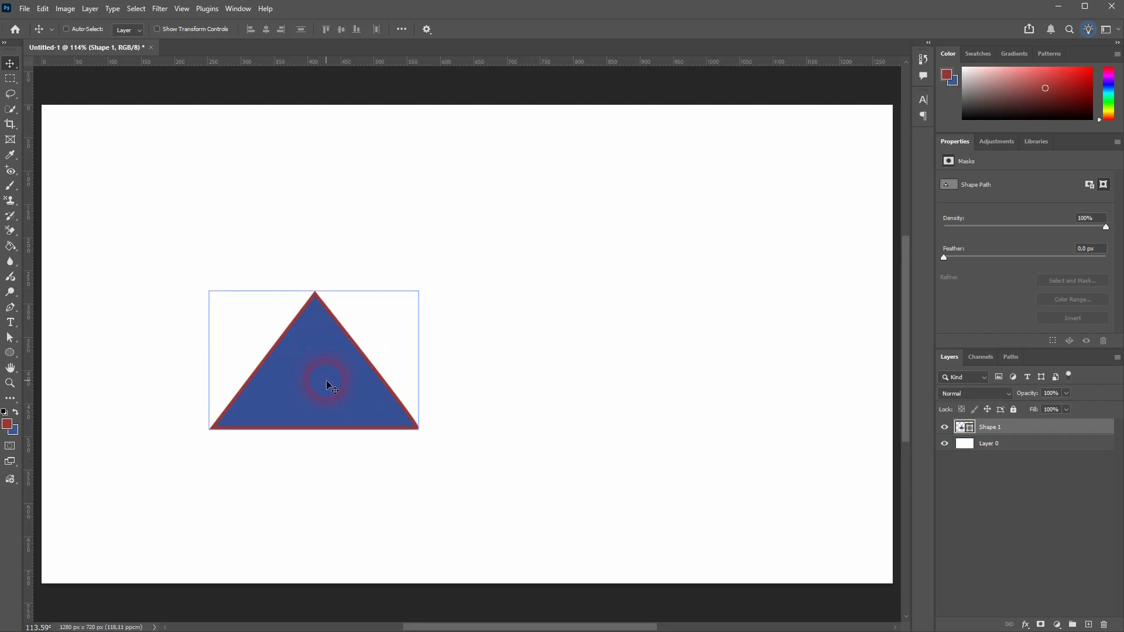
pyautogui.press('Delete')
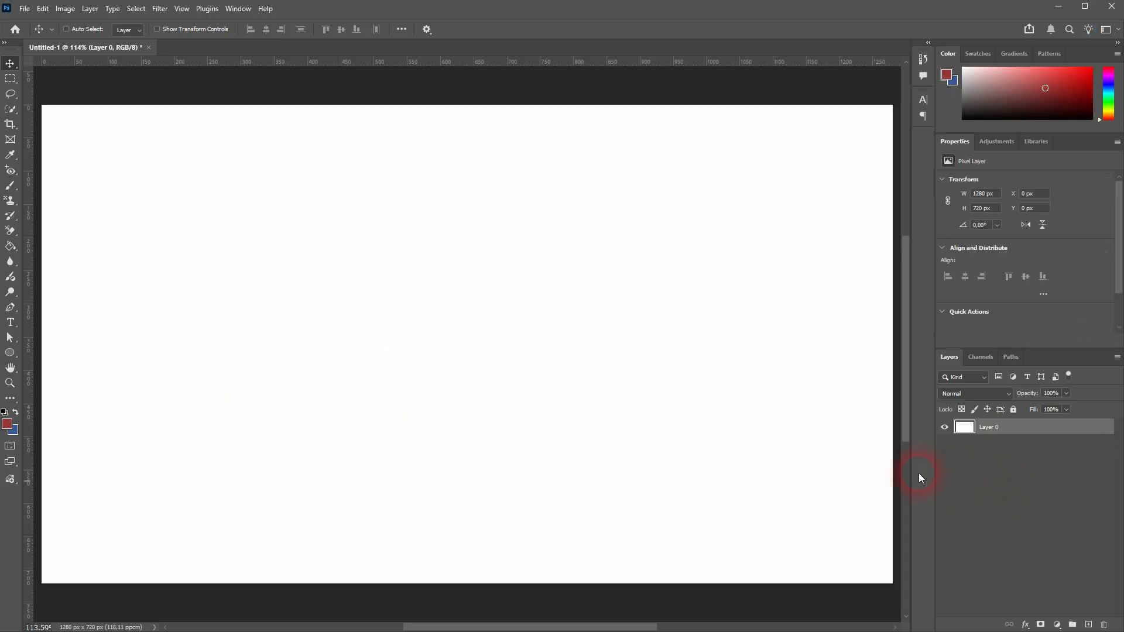
# Draw a closed triangle about 335 by 223 px near the canvas centre with the Pen tool in Shape mode
pyautogui.click(13, 307)
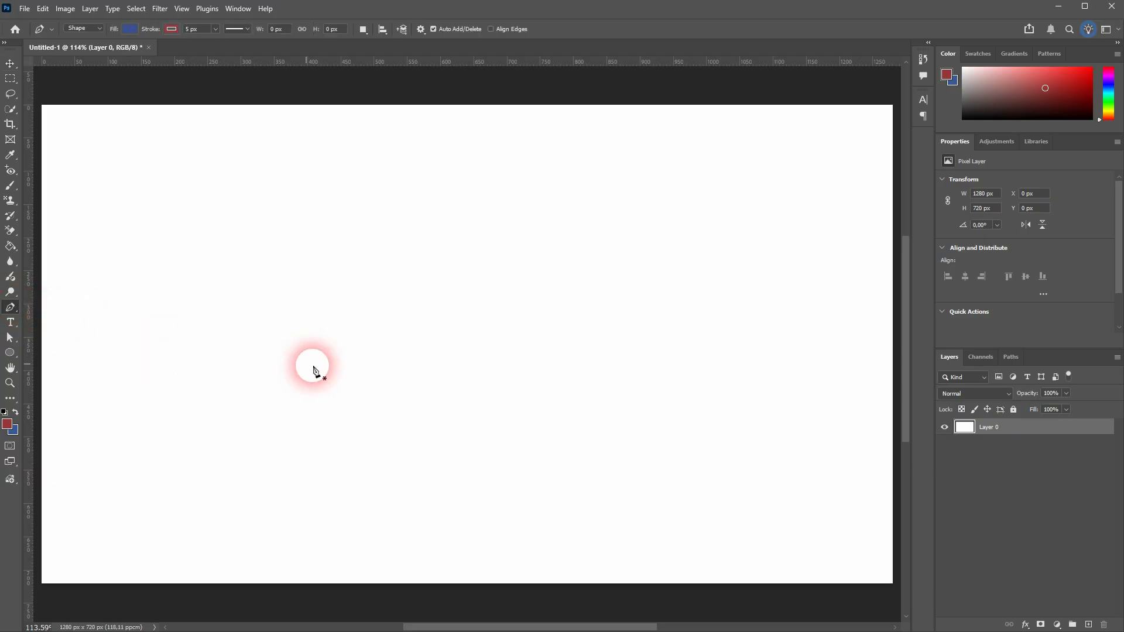
pyautogui.click(386, 366)
pyautogui.click(520, 220)
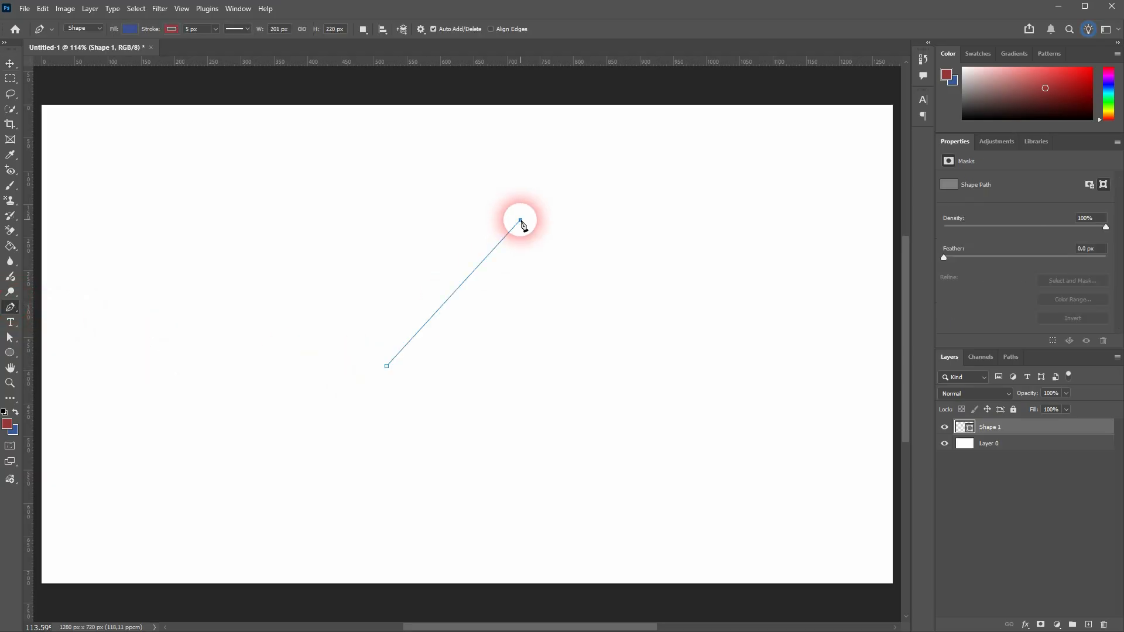
pyautogui.click(610, 368)
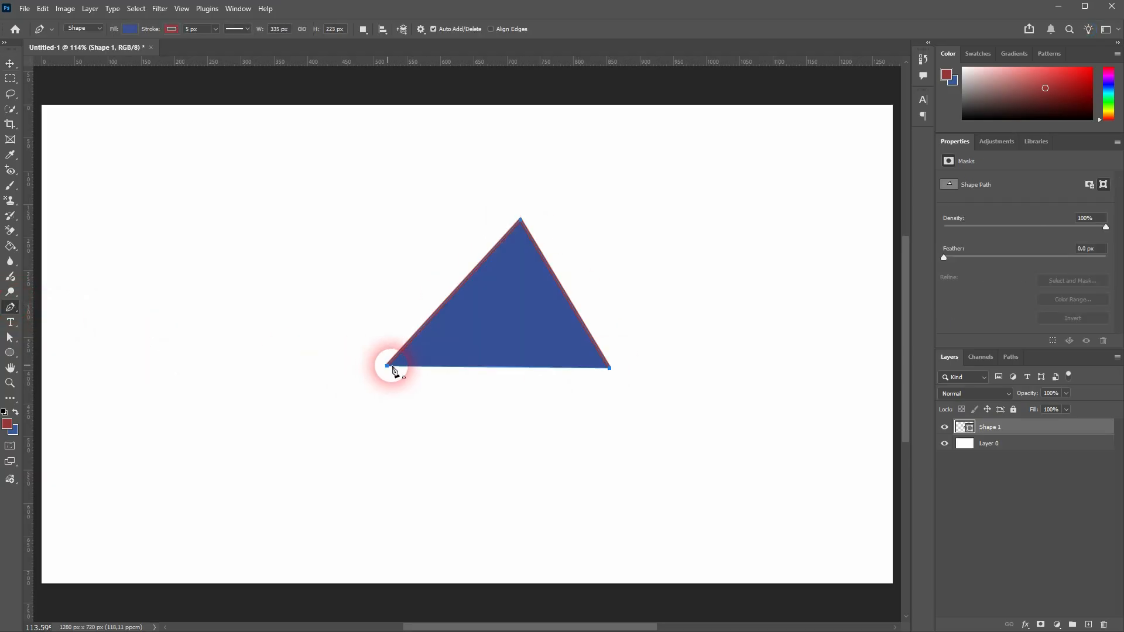
pyautogui.click(388, 367)
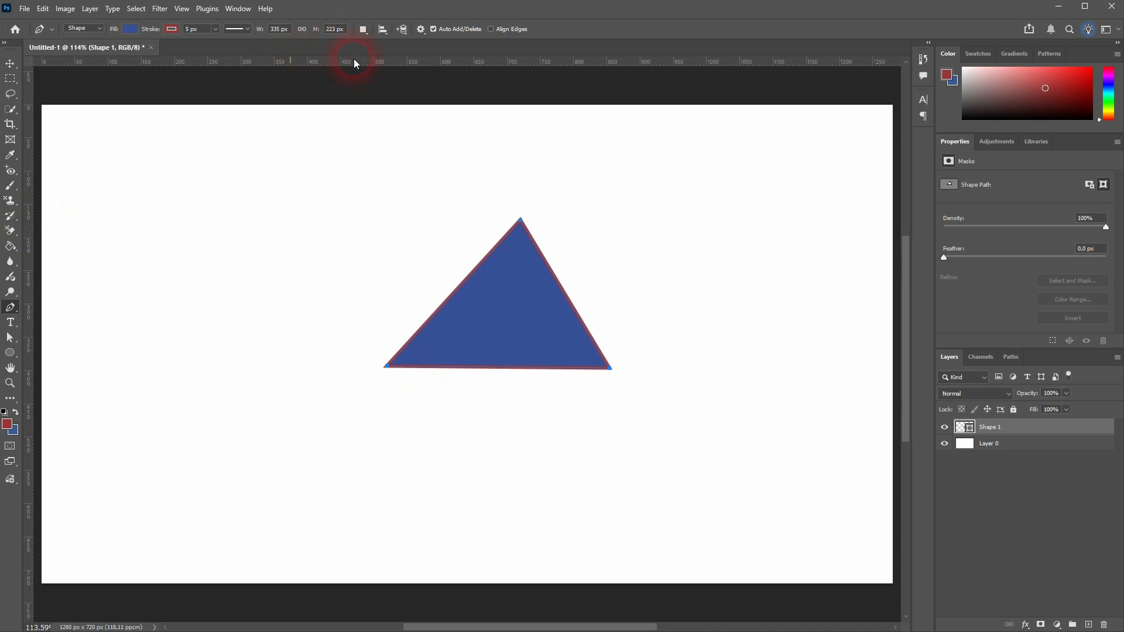
# Add guides along the triangle's base and through its middle, and align its three anchors to them with the Direct Selection tool
pyautogui.moveTo(353, 59); pyautogui.dragTo(384, 369)
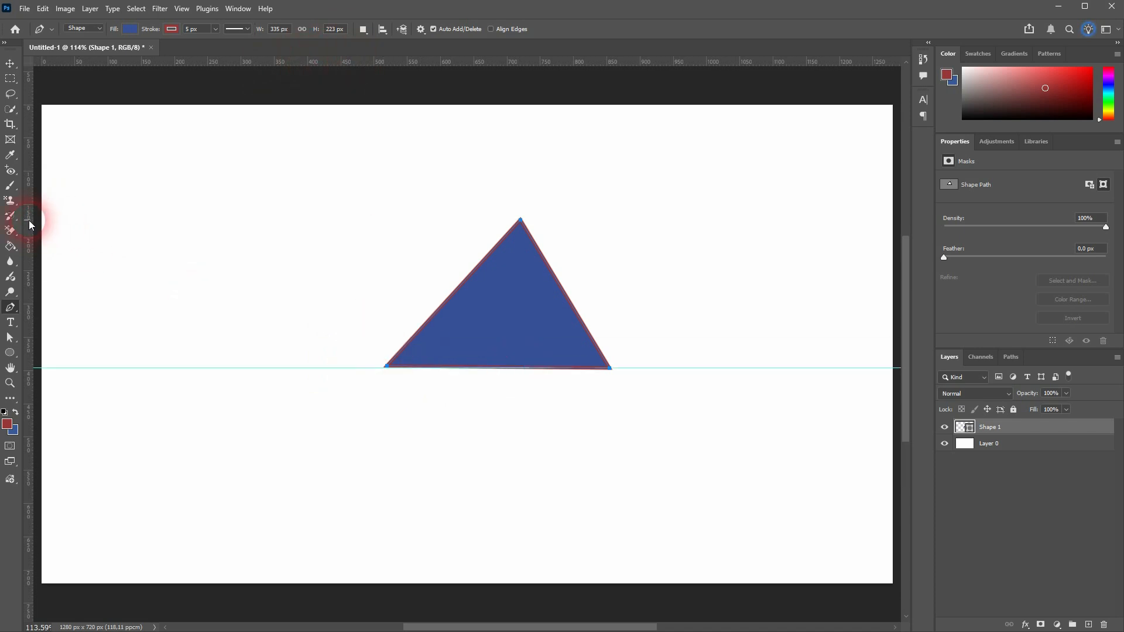
pyautogui.moveTo(29, 220); pyautogui.dragTo(505, 354)
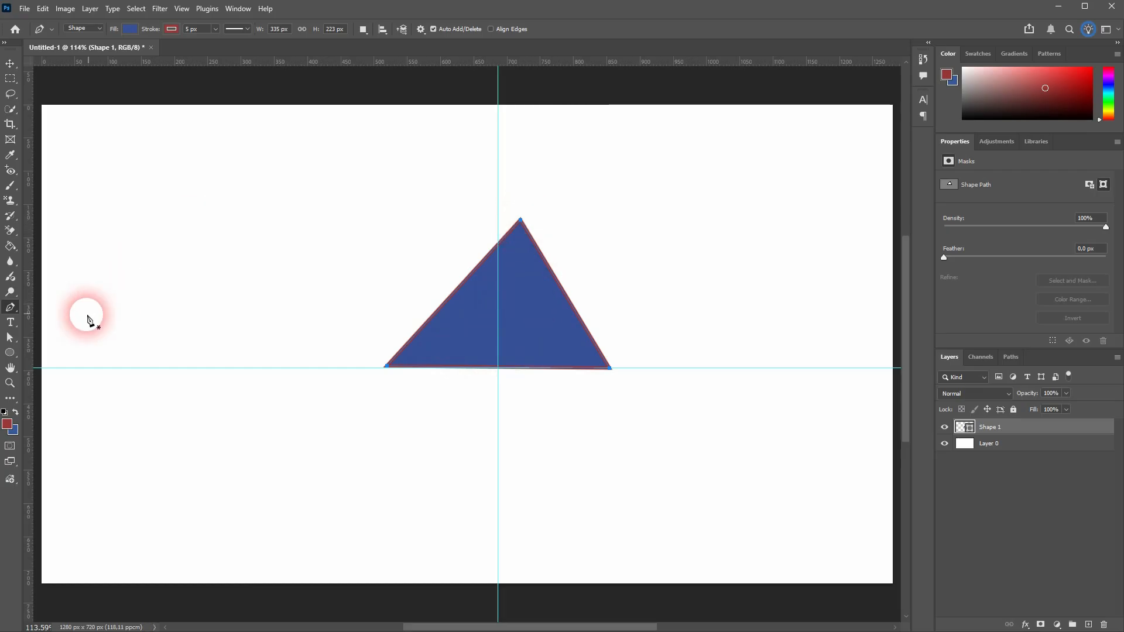
pyautogui.moveTo(11, 339); pyautogui.dragTo(74, 346)
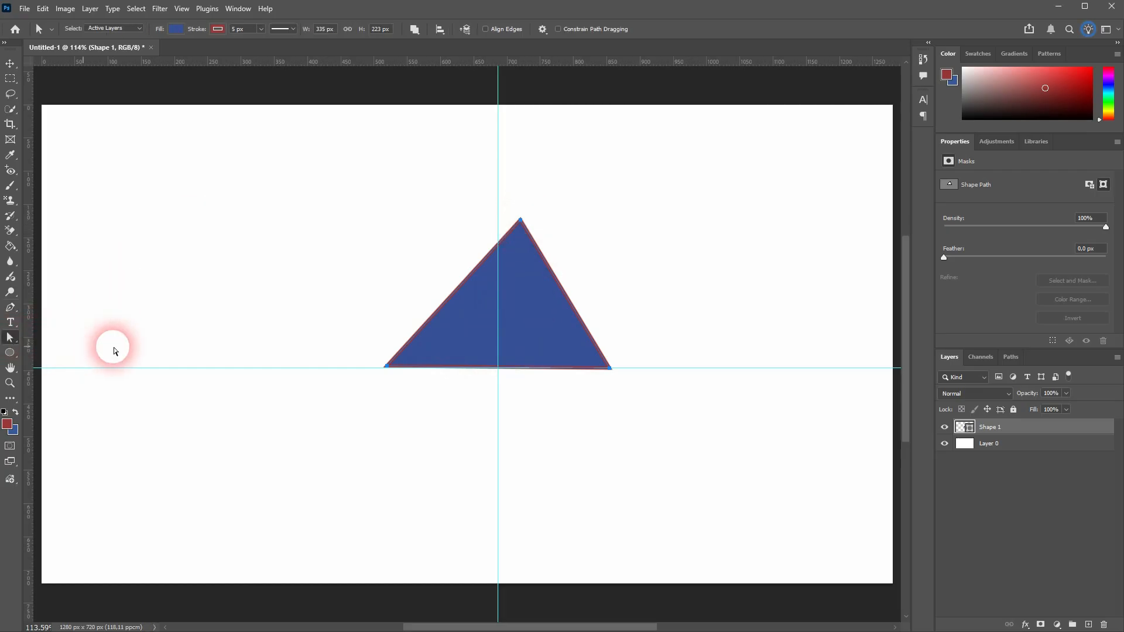
pyautogui.click(530, 236)
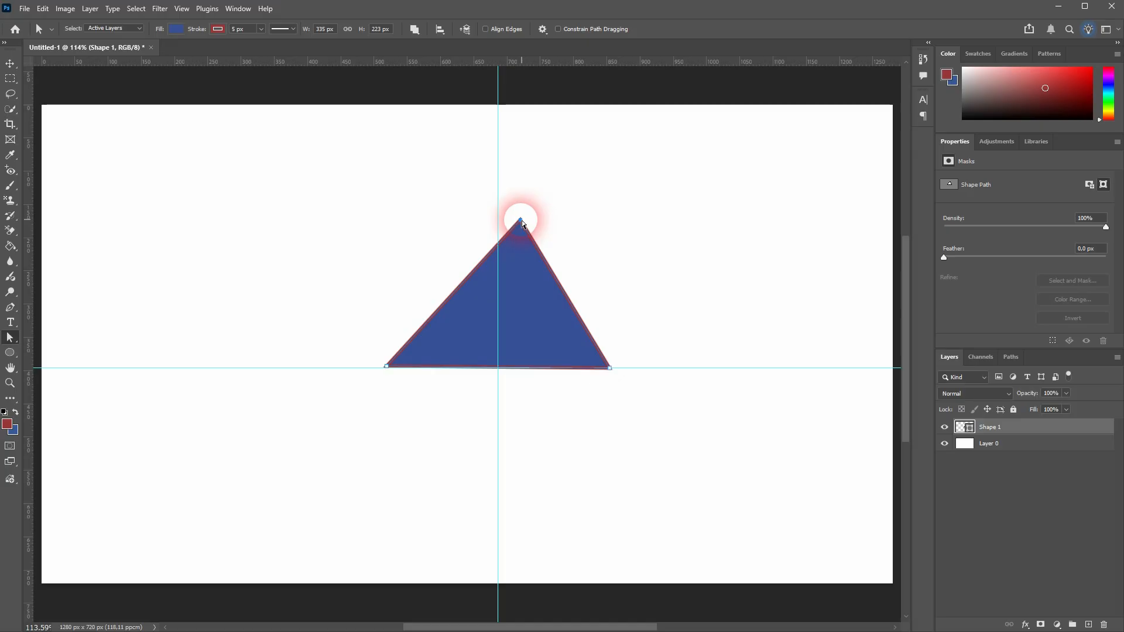
pyautogui.moveTo(521, 220); pyautogui.dragTo(498, 220)
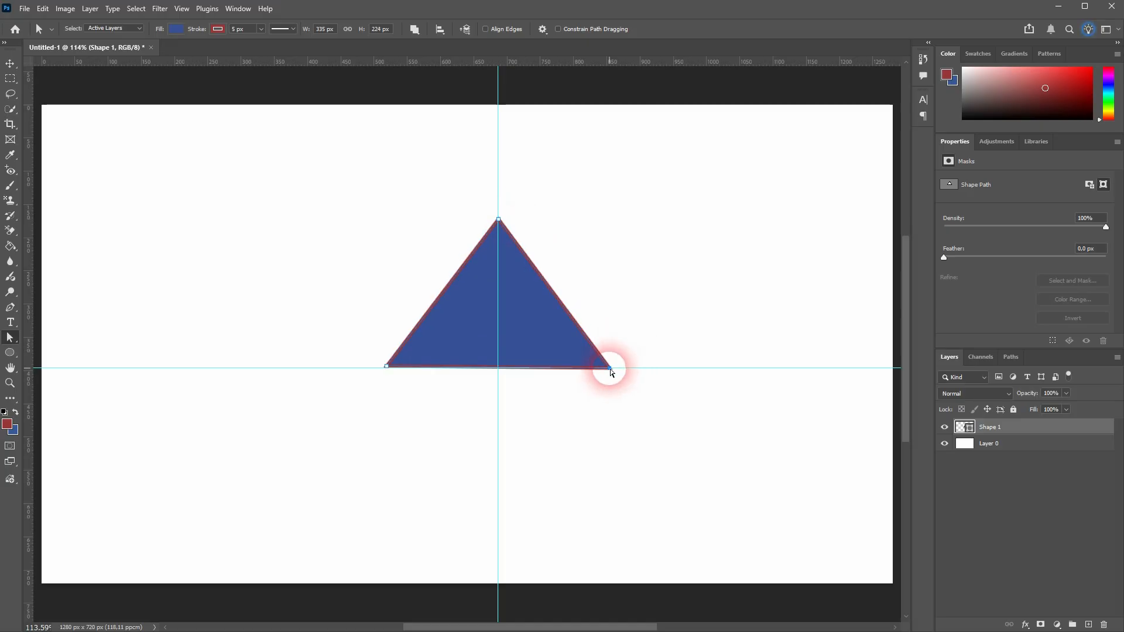
pyautogui.moveTo(610, 371)
pyautogui.mouseDown()
pyautogui.moveTo(607, 343)
pyautogui.moveTo(606, 369)
pyautogui.mouseUp()
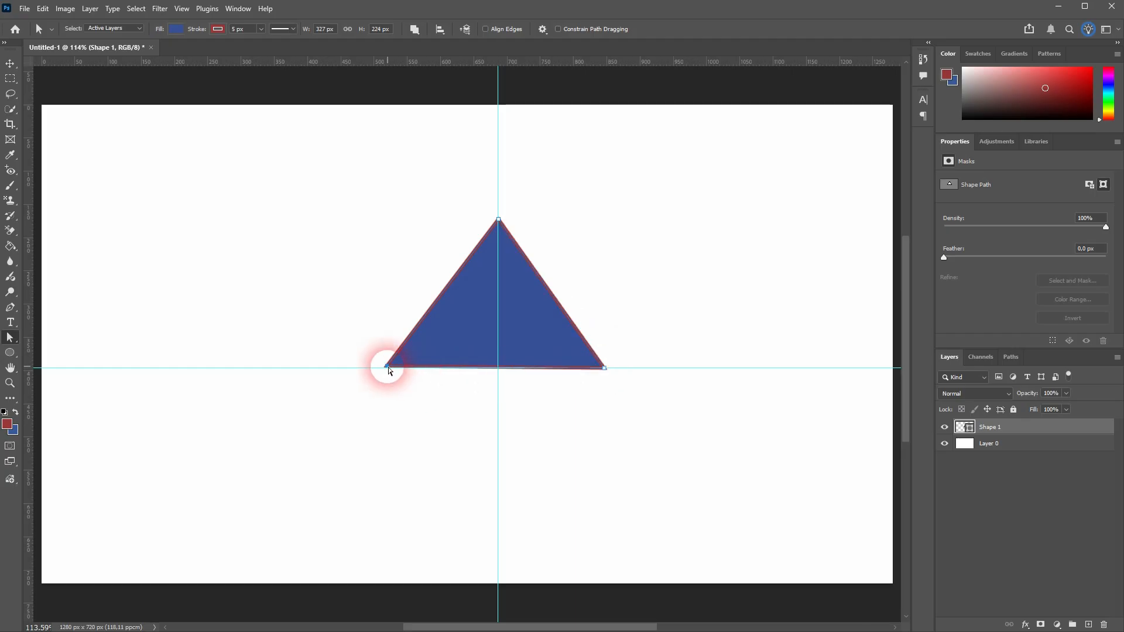
pyautogui.moveTo(388, 367); pyautogui.dragTo(386, 369)
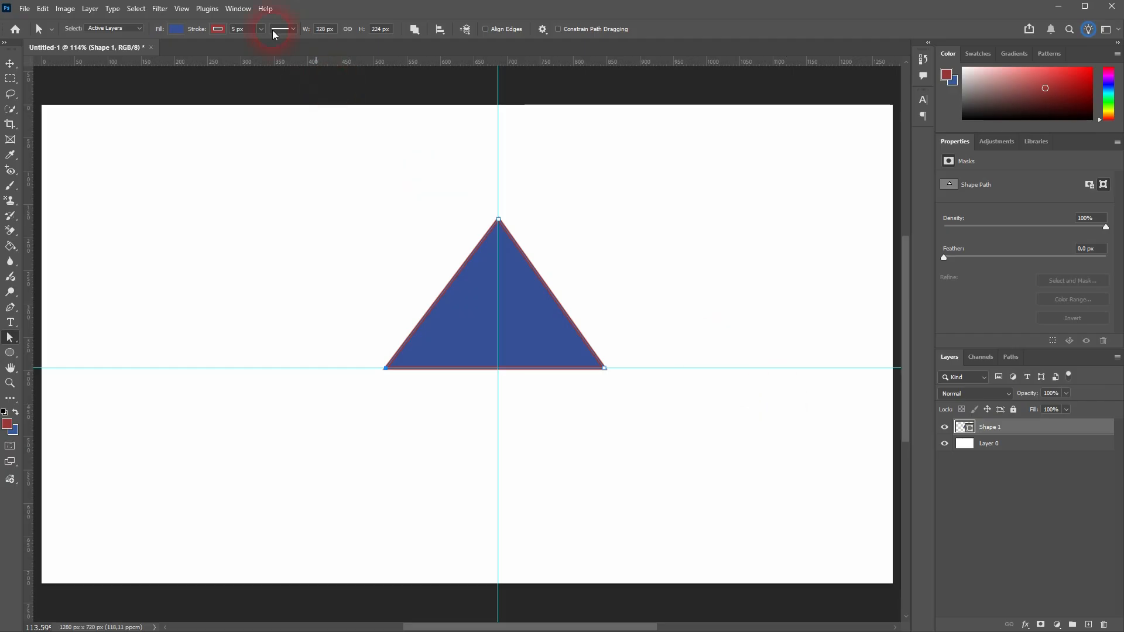
# Clear the guides and delete the triangle's shape layer with the Move tool active
pyautogui.click(185, 11)
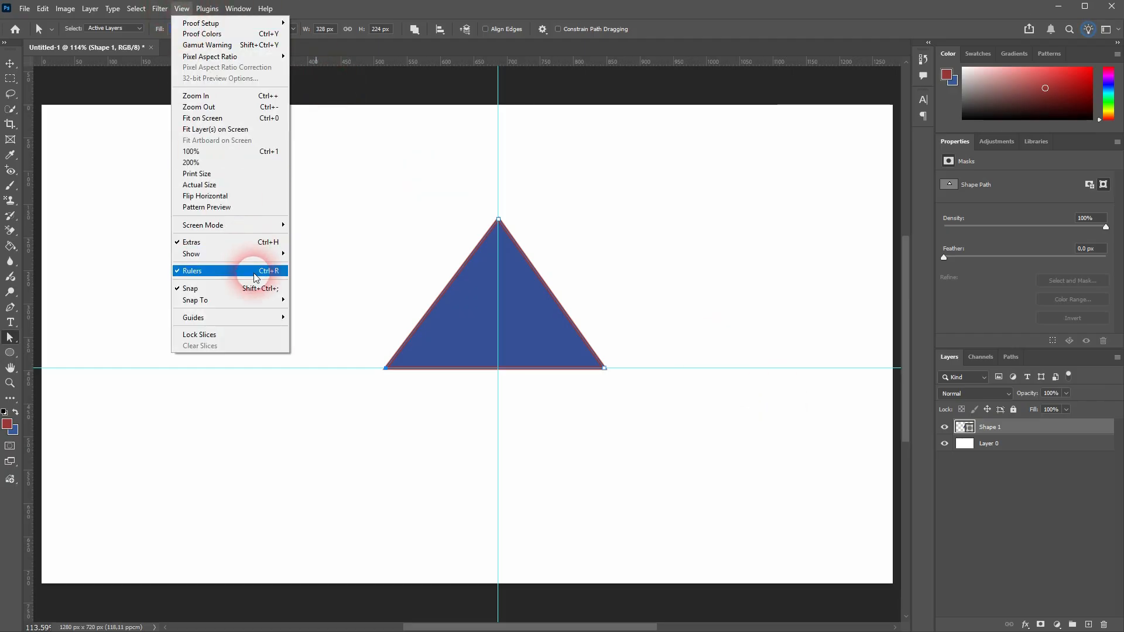
pyautogui.moveTo(258, 318)
pyautogui.click(353, 338)
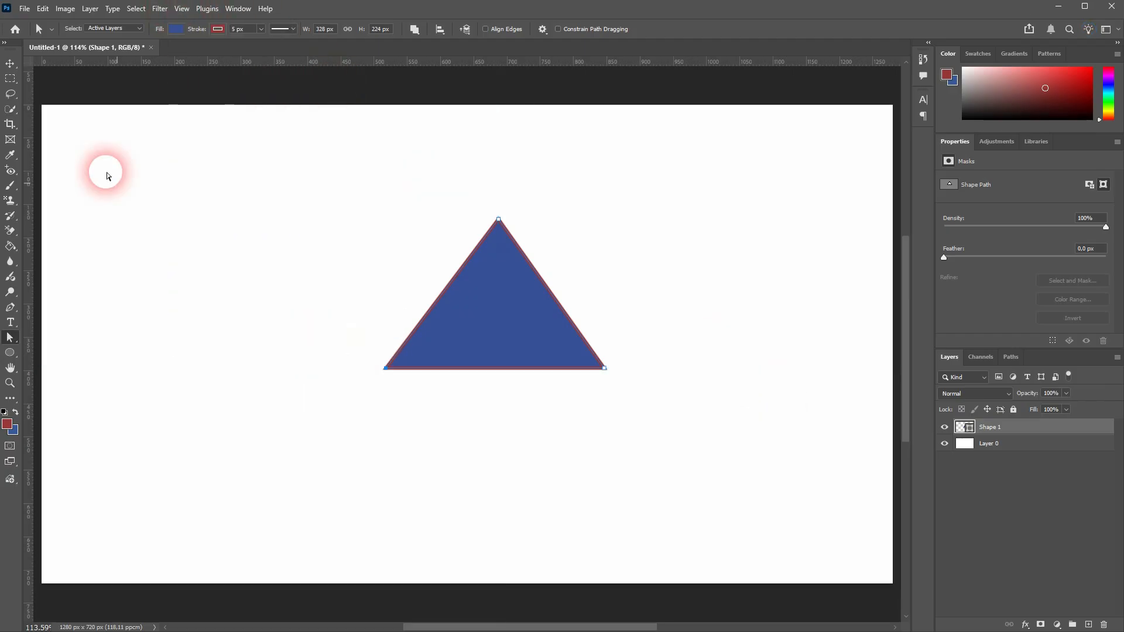
pyautogui.click(10, 63)
pyautogui.click(474, 472)
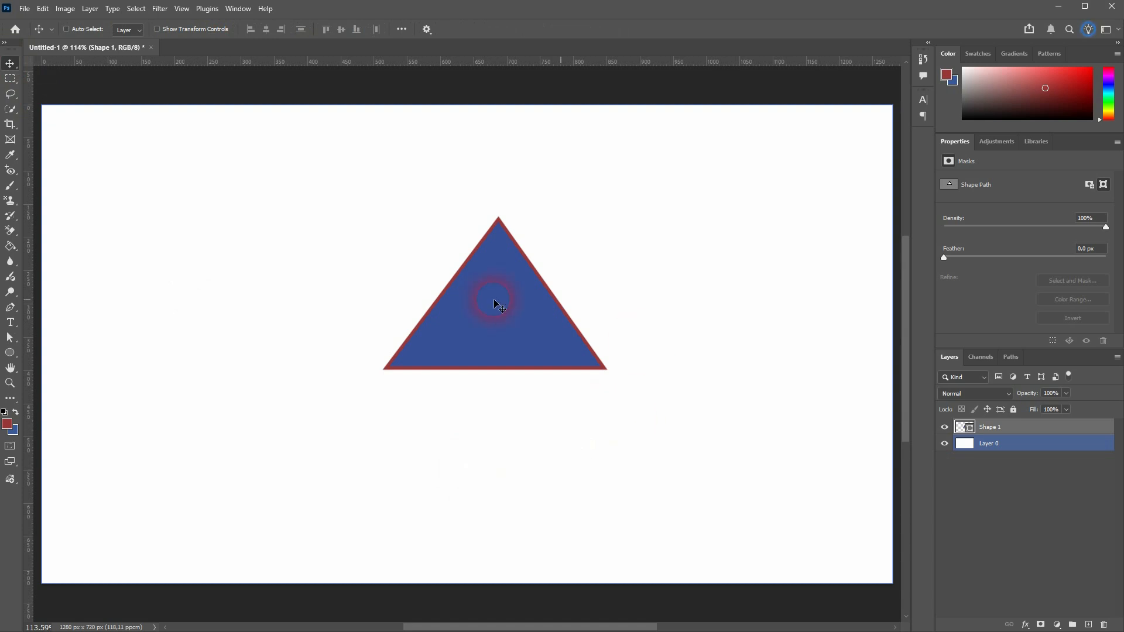
pyautogui.click(503, 359)
pyautogui.click(1021, 445)
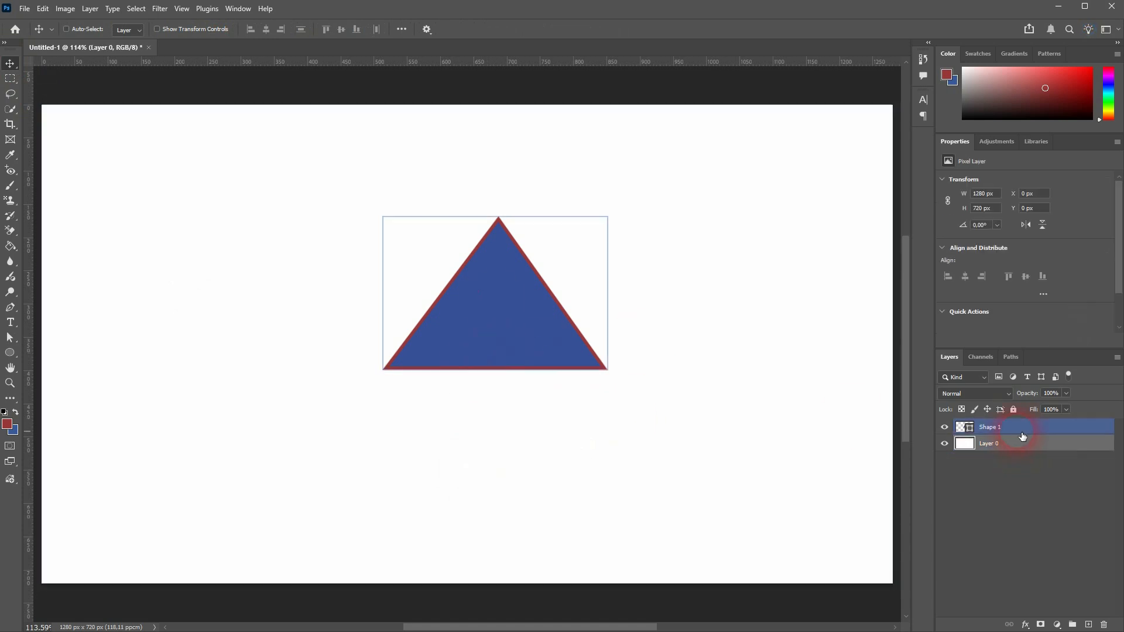
pyautogui.click(1020, 427)
pyautogui.press('Delete')
# Draw a straight horizontal line about 356 px long with the Pen tool, and delete its shape layer
pyautogui.click(10, 307)
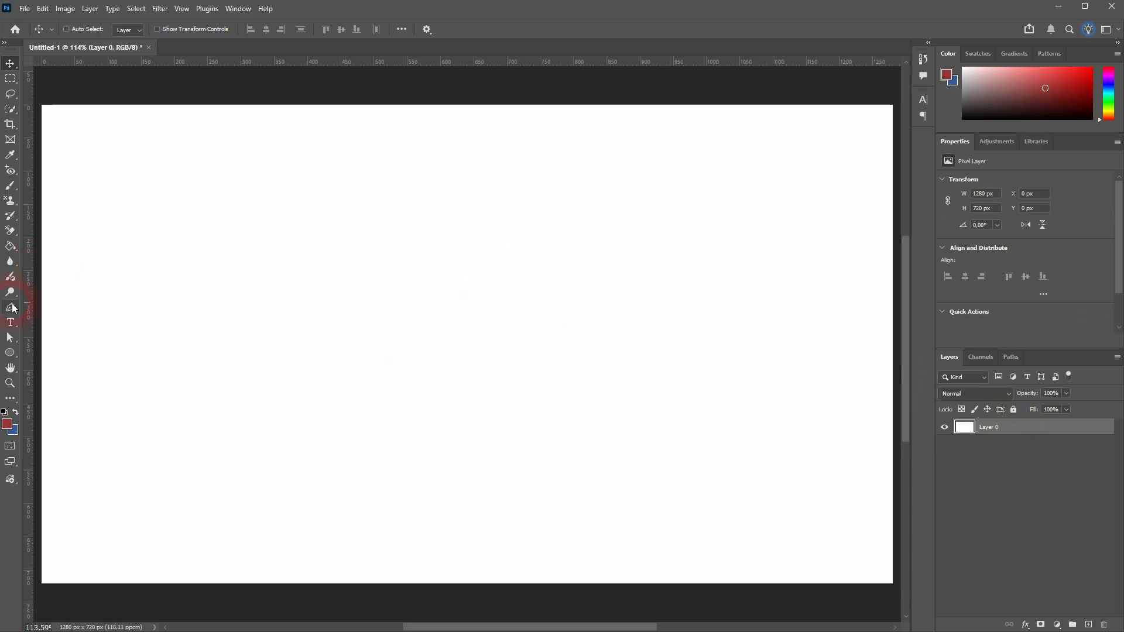
pyautogui.click(42, 306)
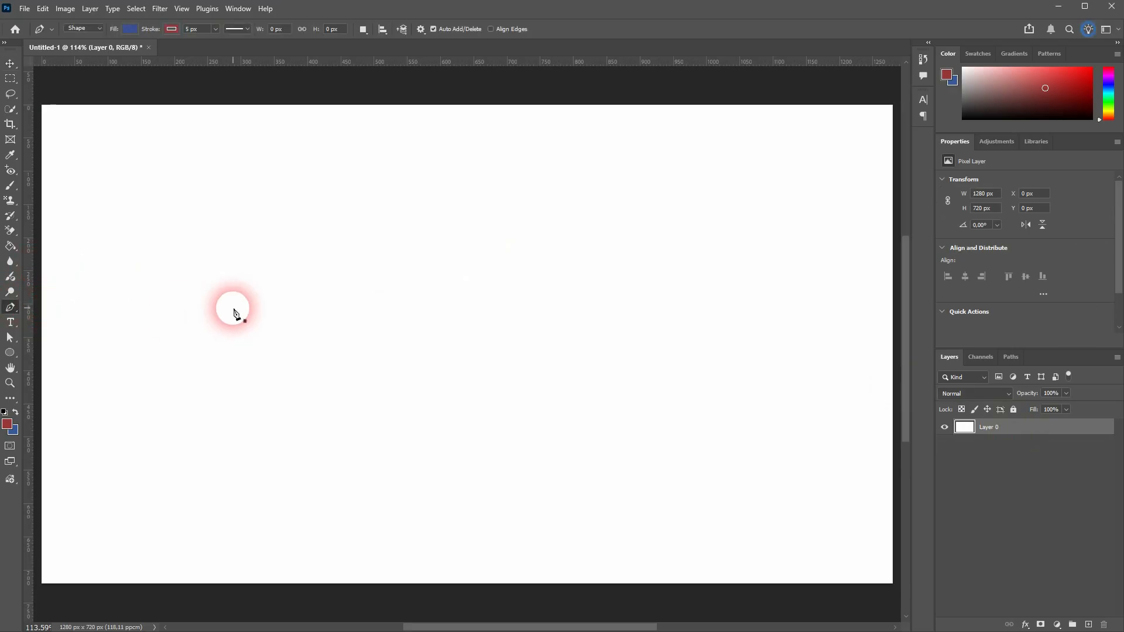
pyautogui.click(232, 308)
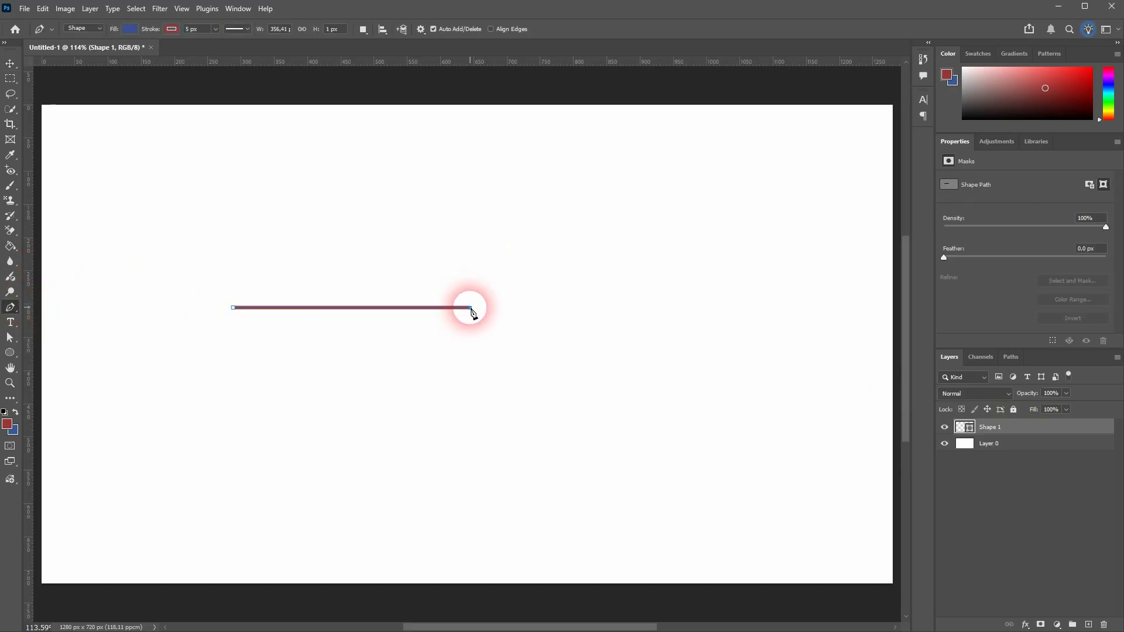
pyautogui.click(10, 64)
pyautogui.keyDown('ctrl'); pyautogui.click(451, 315); pyautogui.keyUp('ctrl')
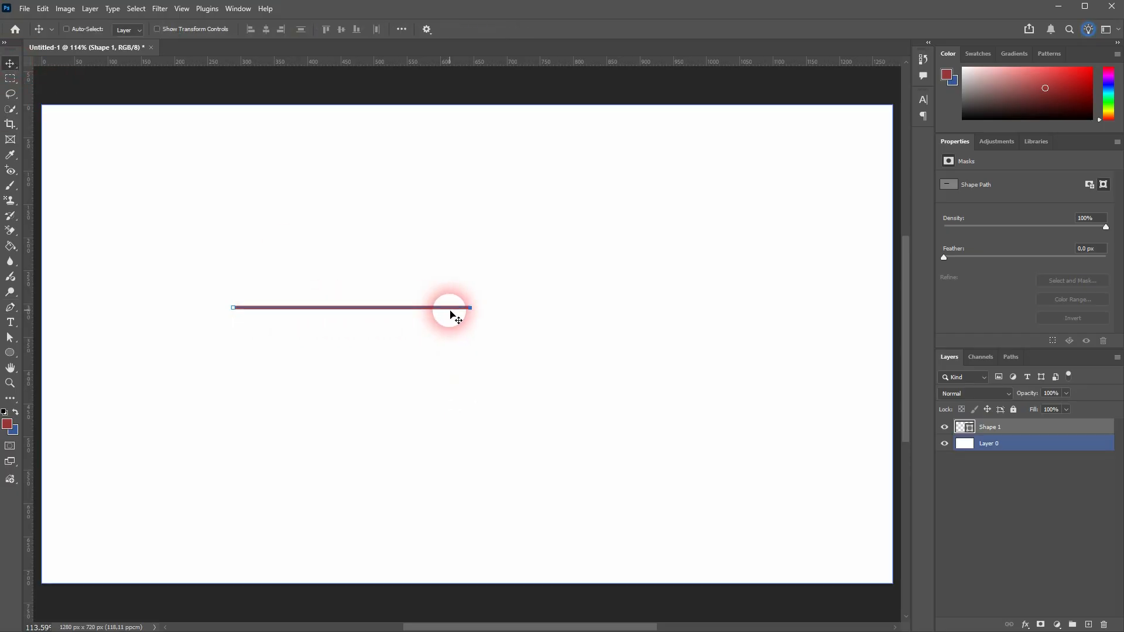
pyautogui.press('Delete')
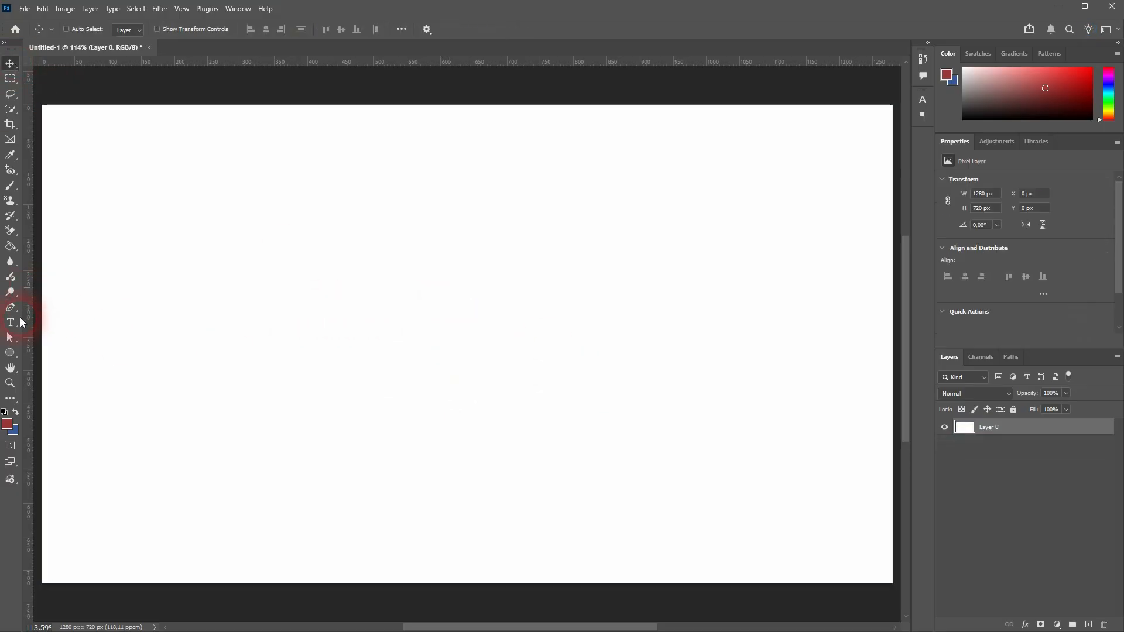
# Draw an upward-bulging arc about 307 px wide and 87 px high with the Pen tool, and set its fill to none
pyautogui.click(10, 308)
pyautogui.click(229, 307)
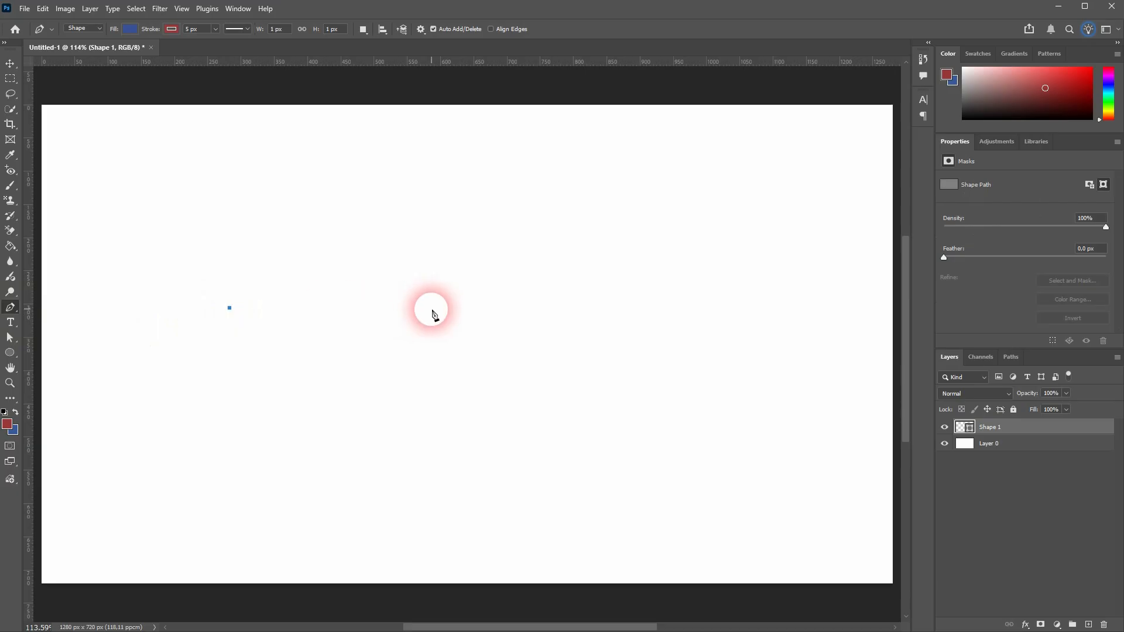
pyautogui.moveTo(433, 308)
pyautogui.mouseDown()
pyautogui.moveTo(546, 385)
pyautogui.moveTo(567, 434)
pyautogui.moveTo(549, 439)
pyautogui.mouseUp()
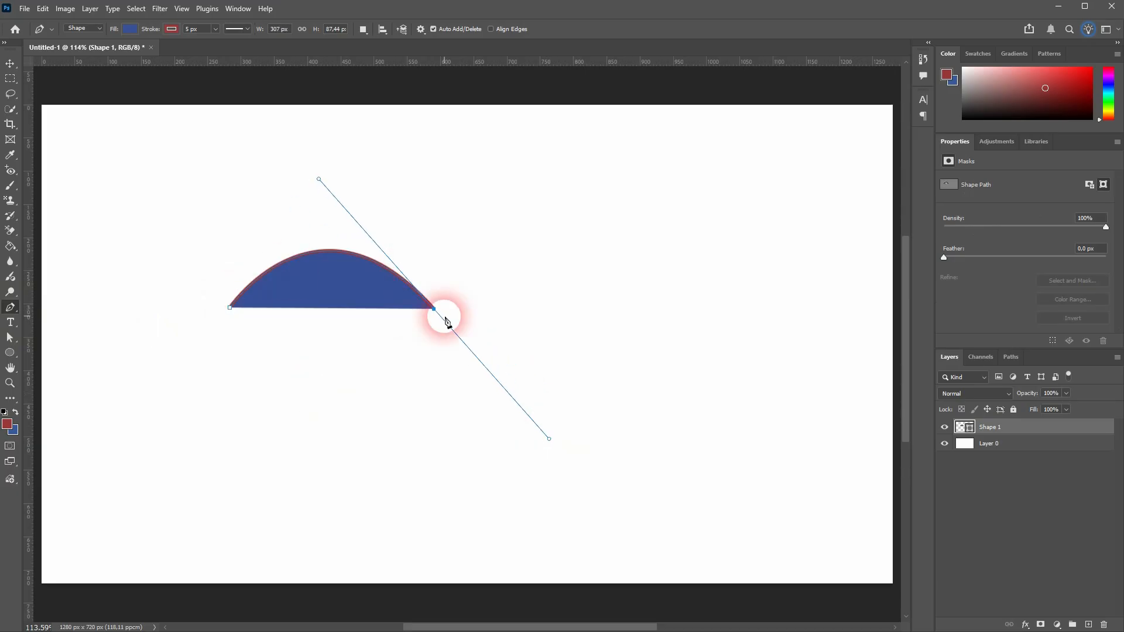
pyautogui.click(129, 30)
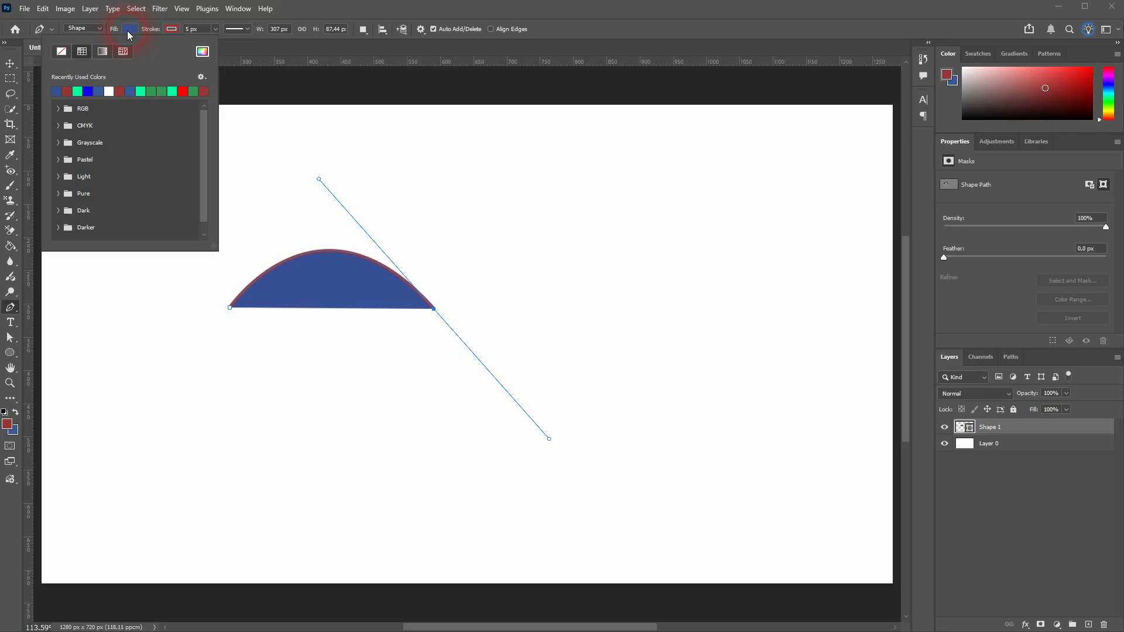
pyautogui.click(62, 52)
pyautogui.click(626, 24)
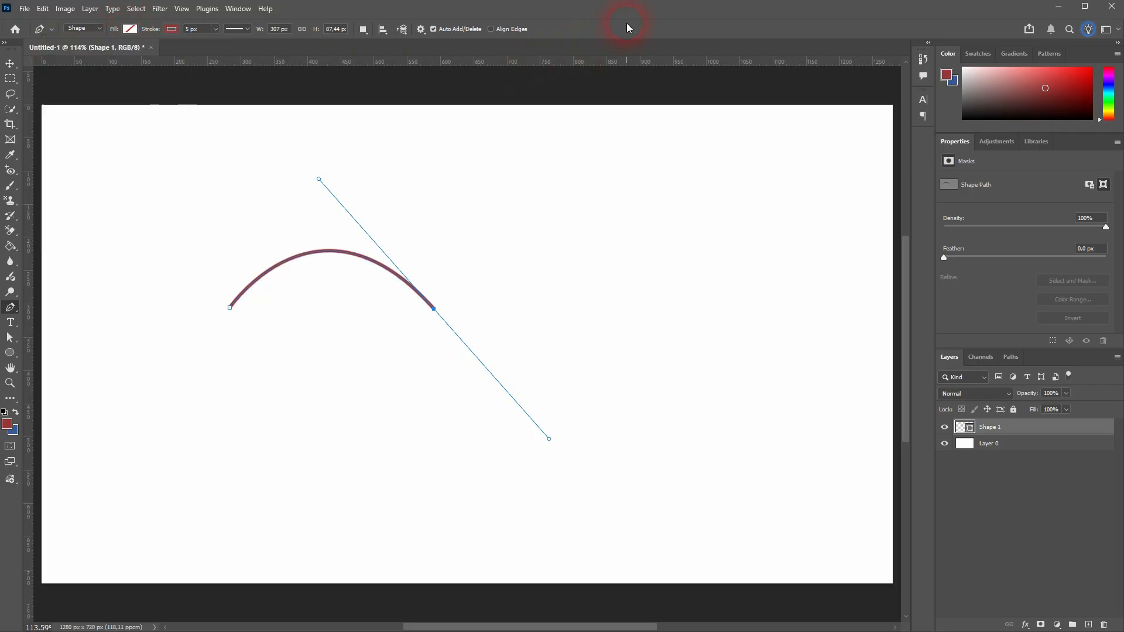
# Delete the arc's shape layer with the Move tool active
pyautogui.click(10, 65)
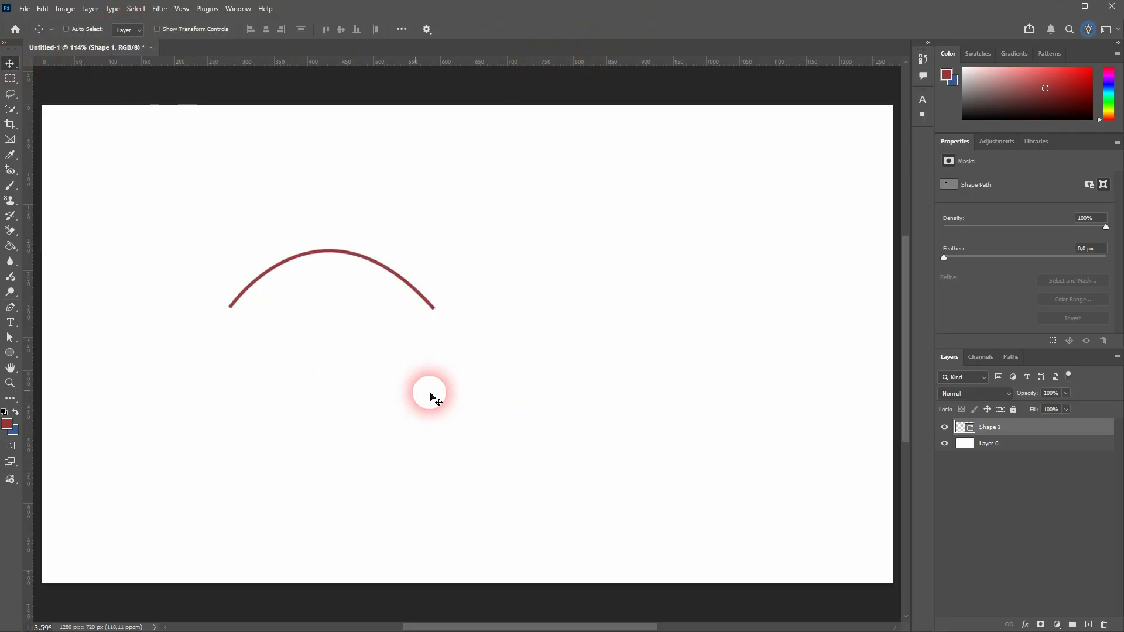
pyautogui.keyDown('ctrl'); pyautogui.click(266, 276); pyautogui.keyUp('ctrl')
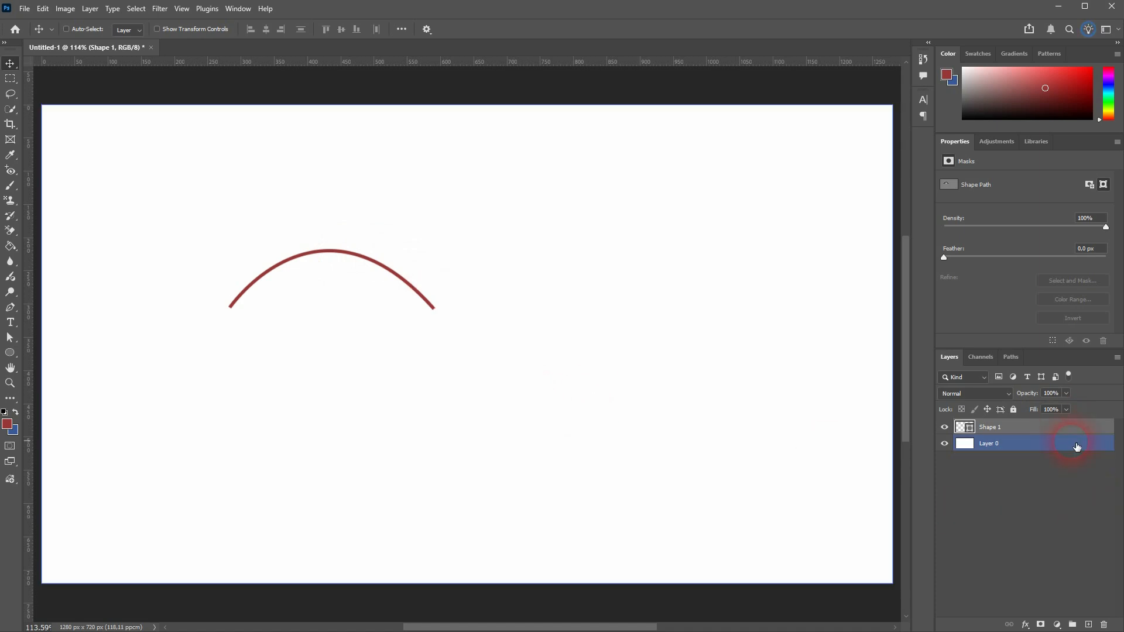
pyautogui.press('Delete')
# Draw a closed unfilled triangle about 278 by 181 px in the left half of the canvas with the Pen tool
pyautogui.click(13, 307)
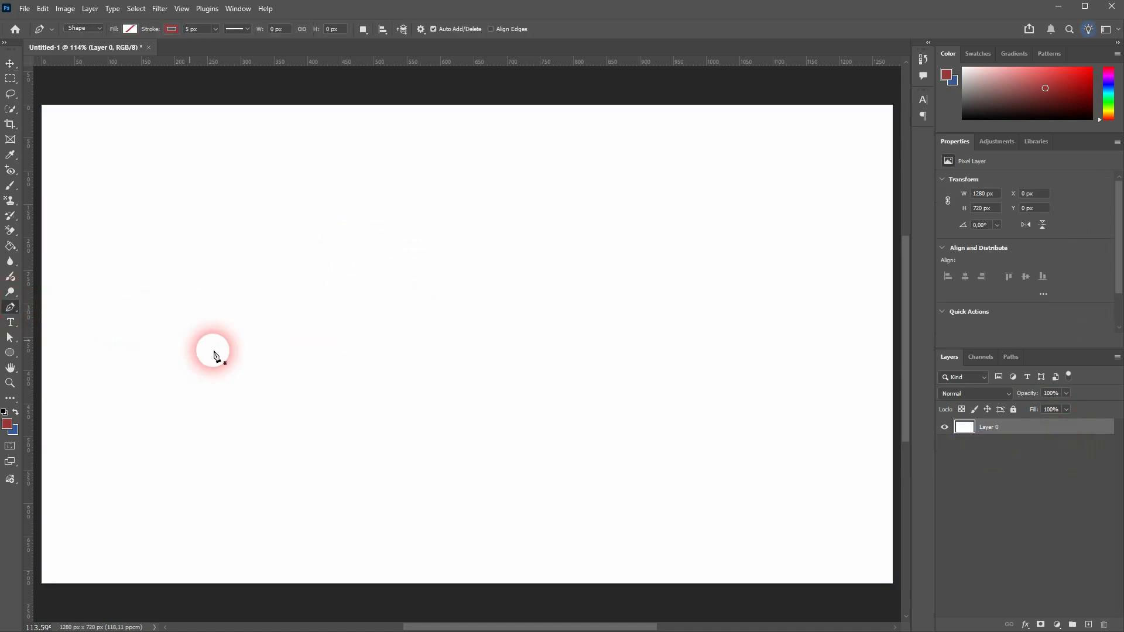
pyautogui.click(273, 352)
pyautogui.click(358, 234)
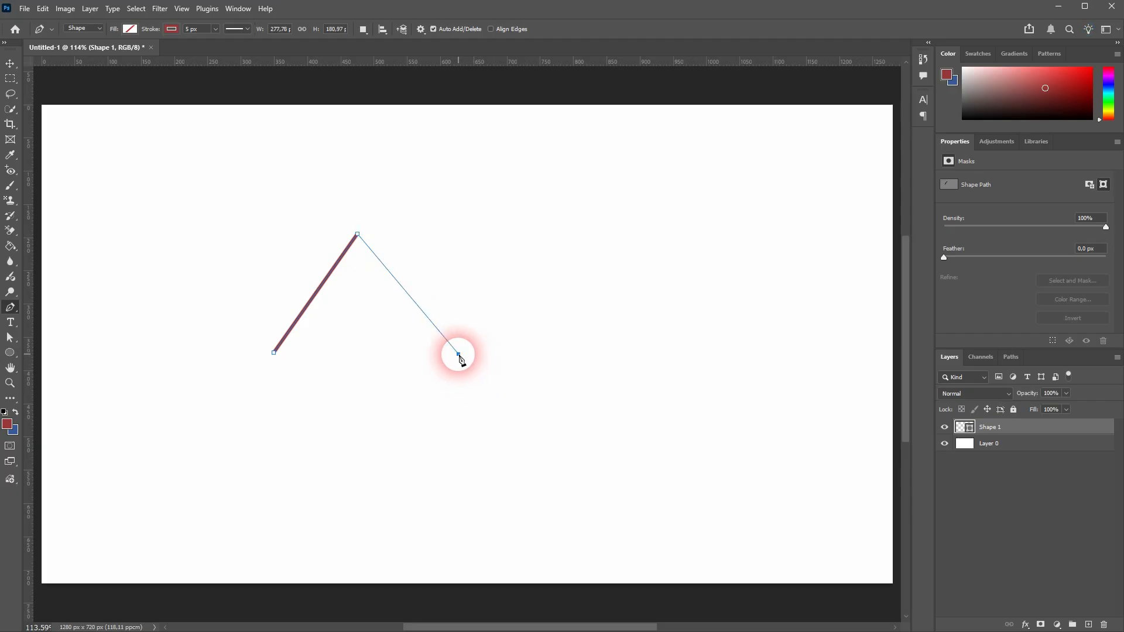
pyautogui.click(459, 353)
pyautogui.click(273, 352)
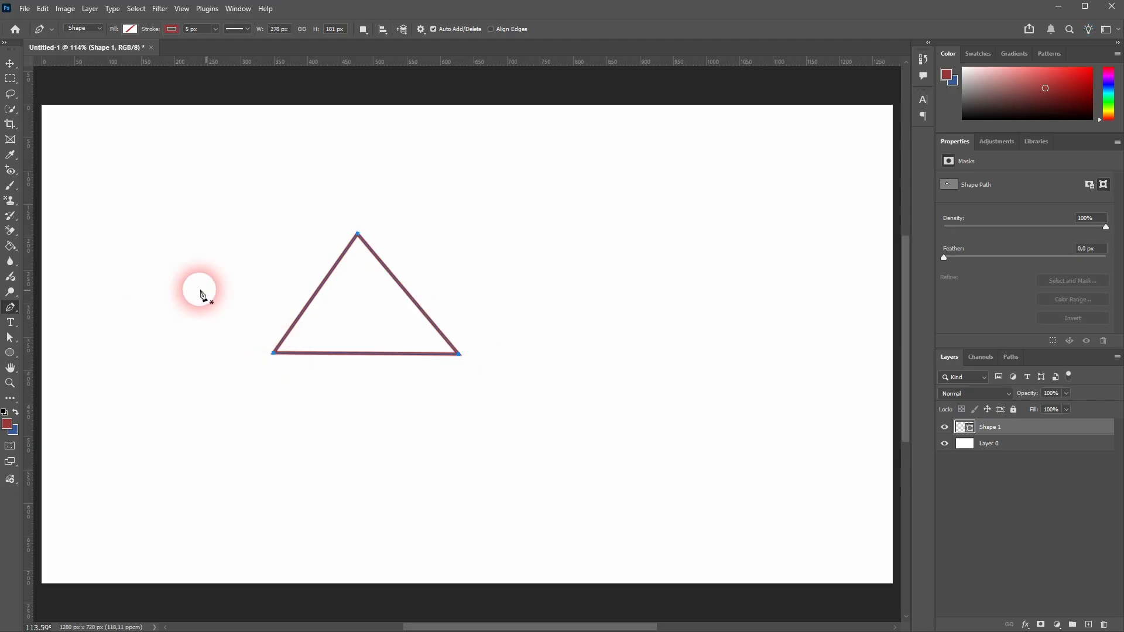
# Fill the triangle with the bright green recently used color and change its stroke color to black
pyautogui.click(130, 29)
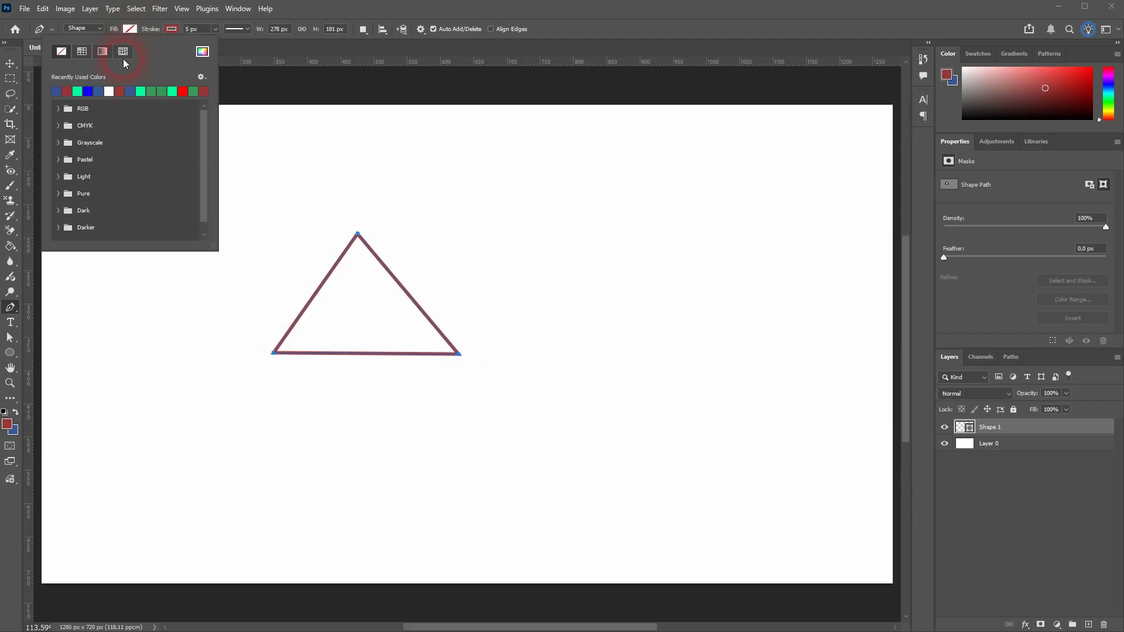
pyautogui.click(142, 91)
pyautogui.click(171, 28)
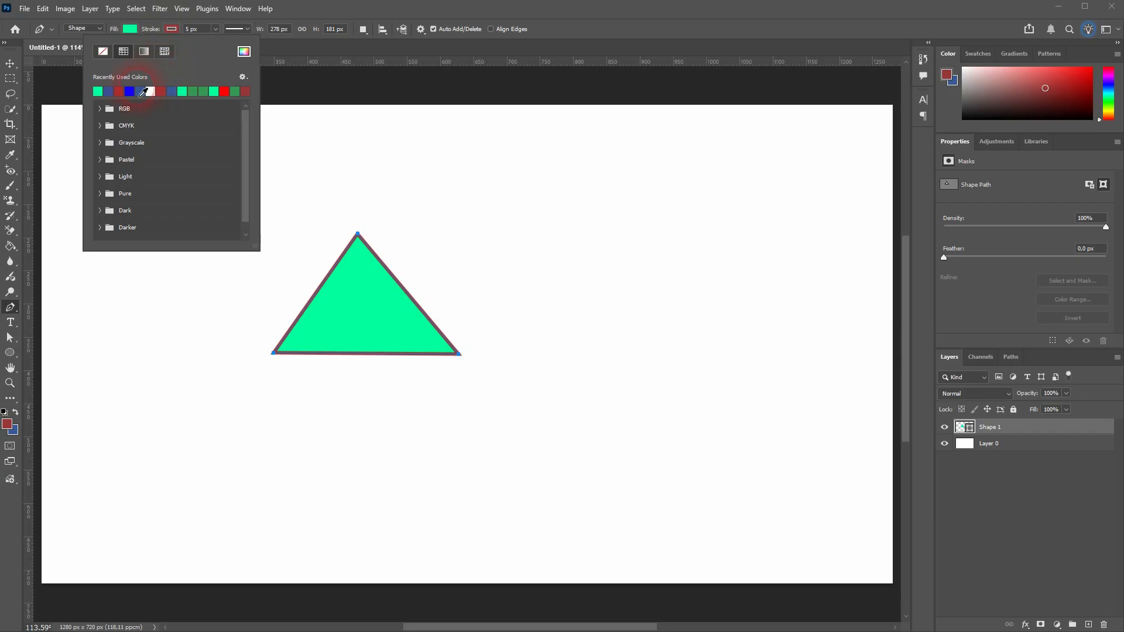
pyautogui.click(254, 54)
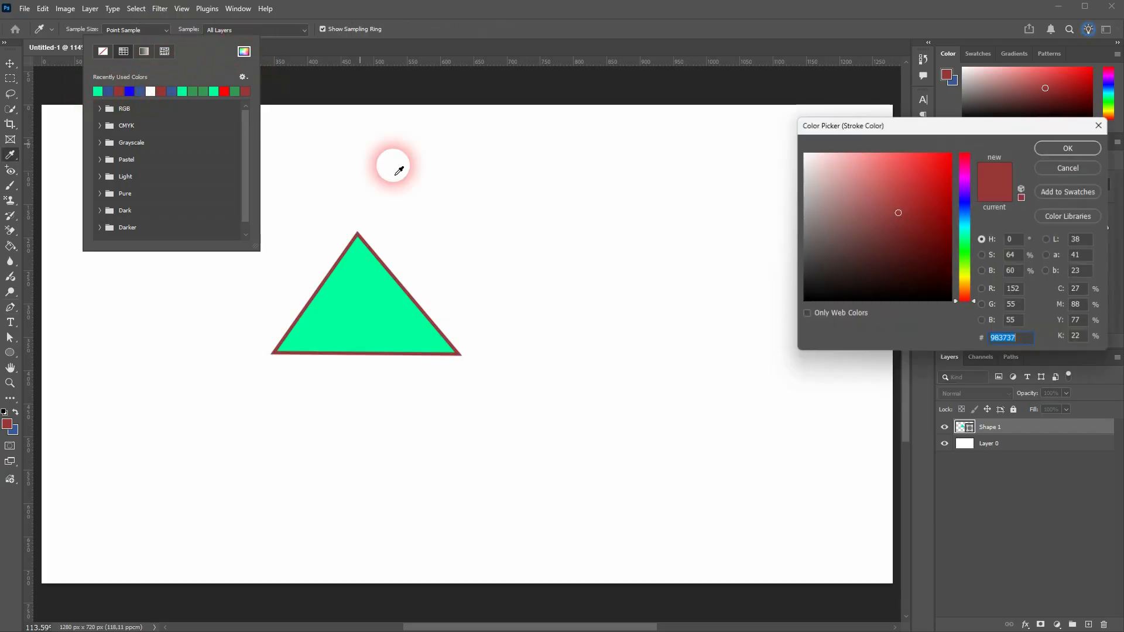
pyautogui.moveTo(856, 227); pyautogui.dragTo(794, 330)
pyautogui.click(1077, 147)
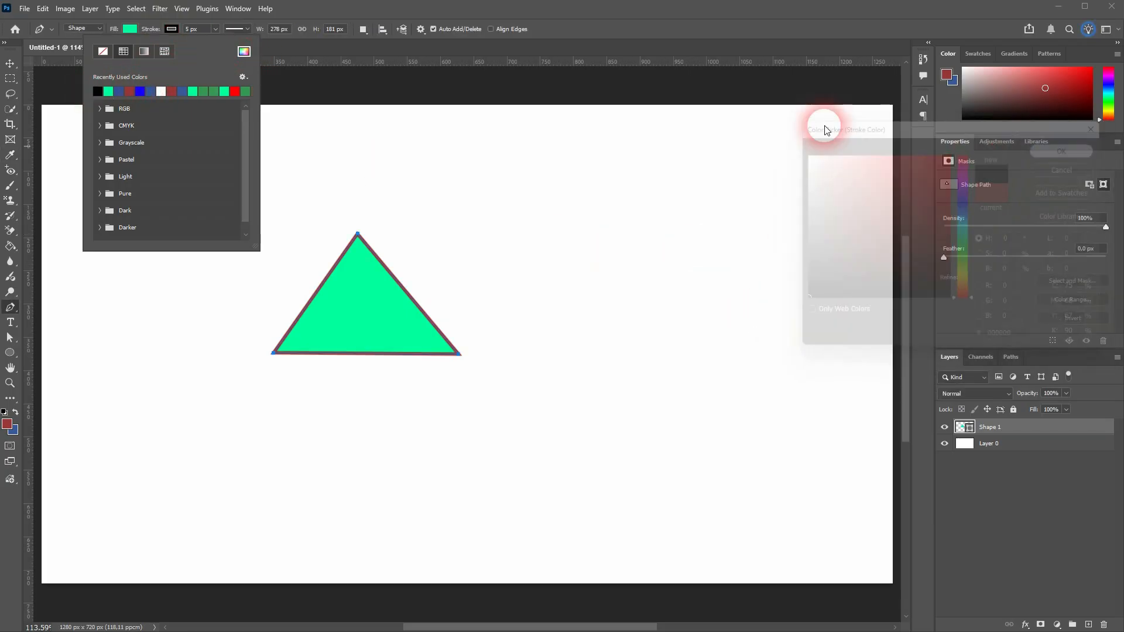
# Give the triangle's black stroke a dashed line style and set the stroke width to 10 px
pyautogui.click(237, 29)
pyautogui.click(249, 87)
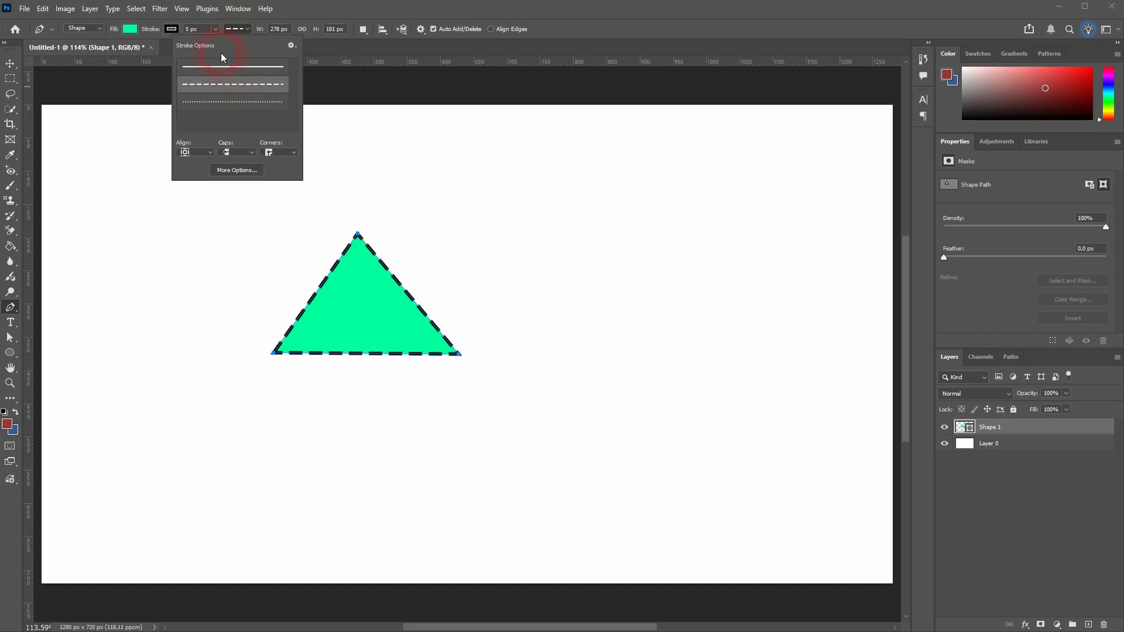
pyautogui.click(213, 32)
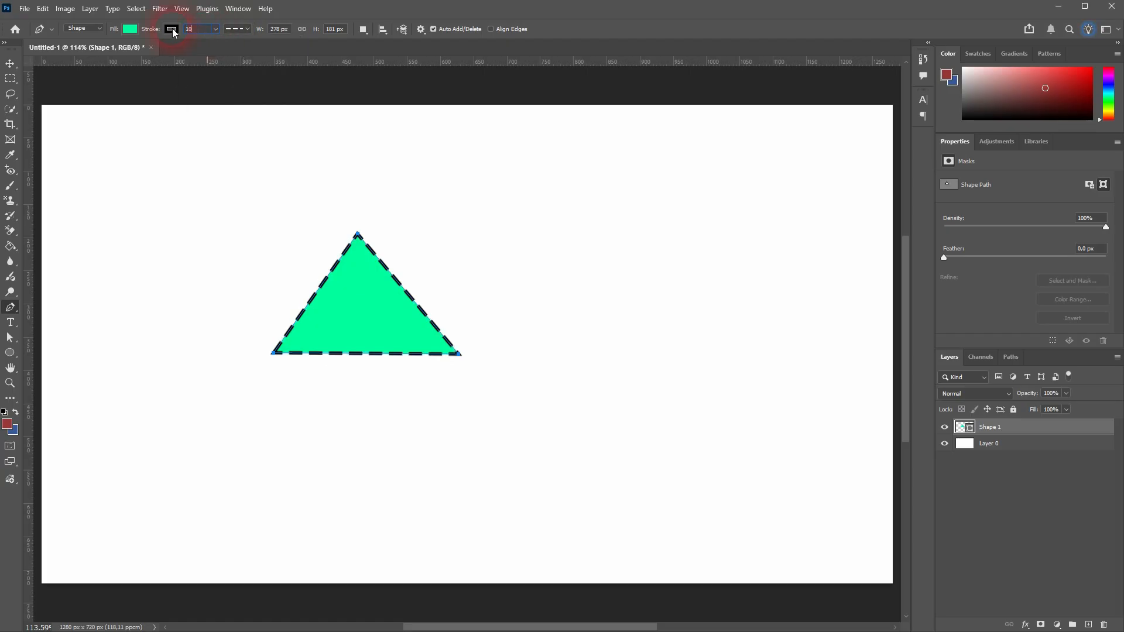
pyautogui.write('10')
pyautogui.press('Return')
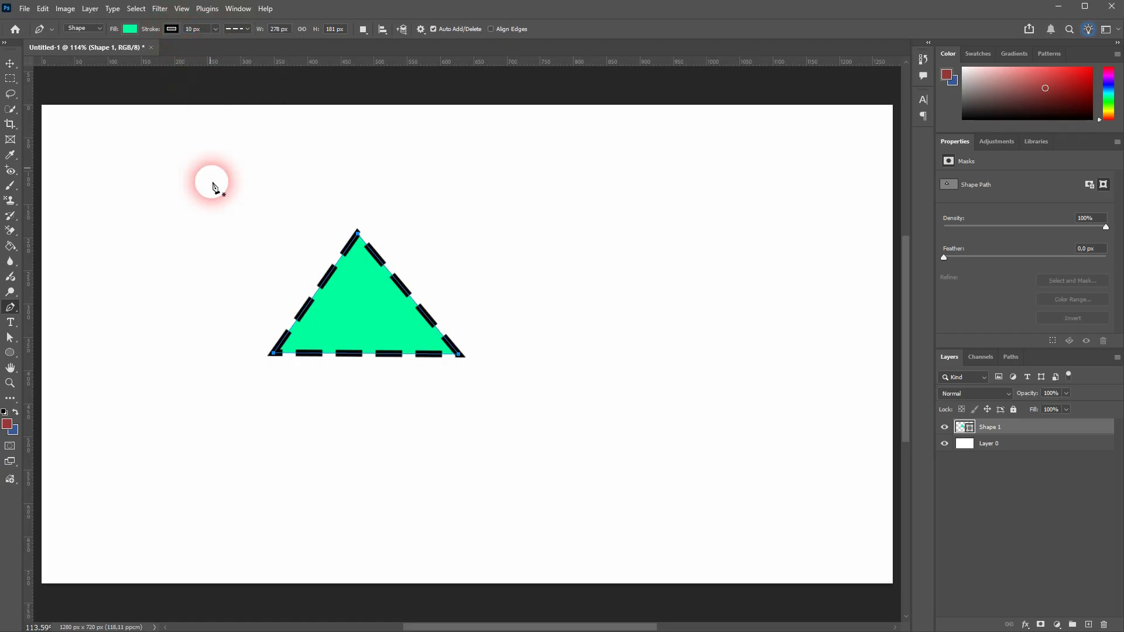
# Reshape the triangle into a tilted, downward-pointing one about 369 by 244 px by moving its three anchors with the Direct Selection tool
pyautogui.rightClick(10, 338)
pyautogui.click(75, 345)
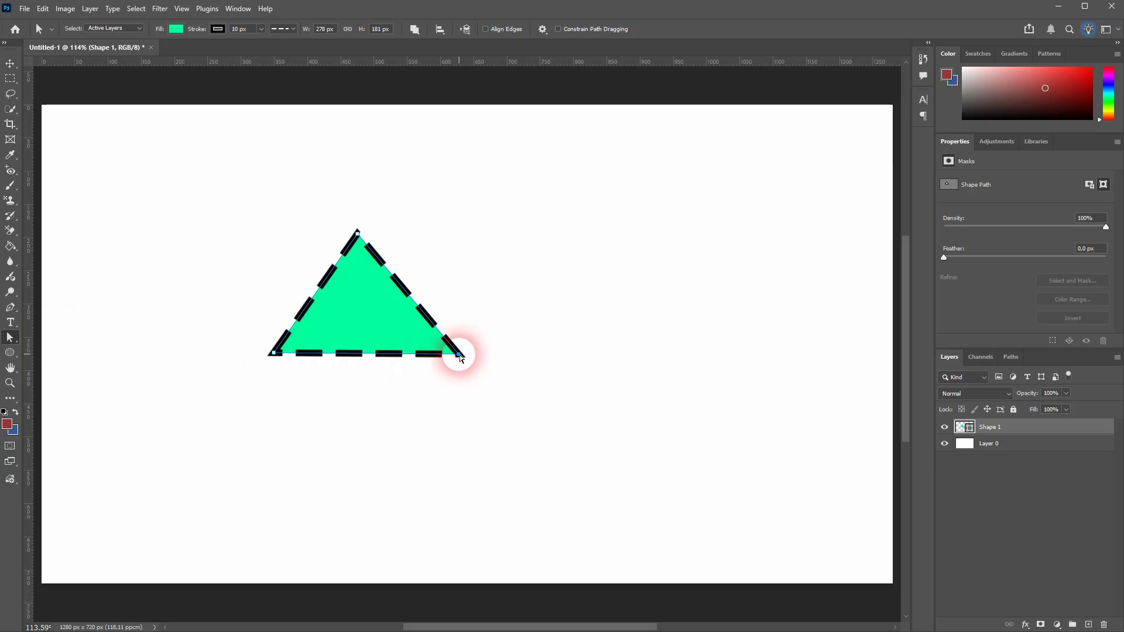
pyautogui.moveTo(459, 355); pyautogui.dragTo(466, 260)
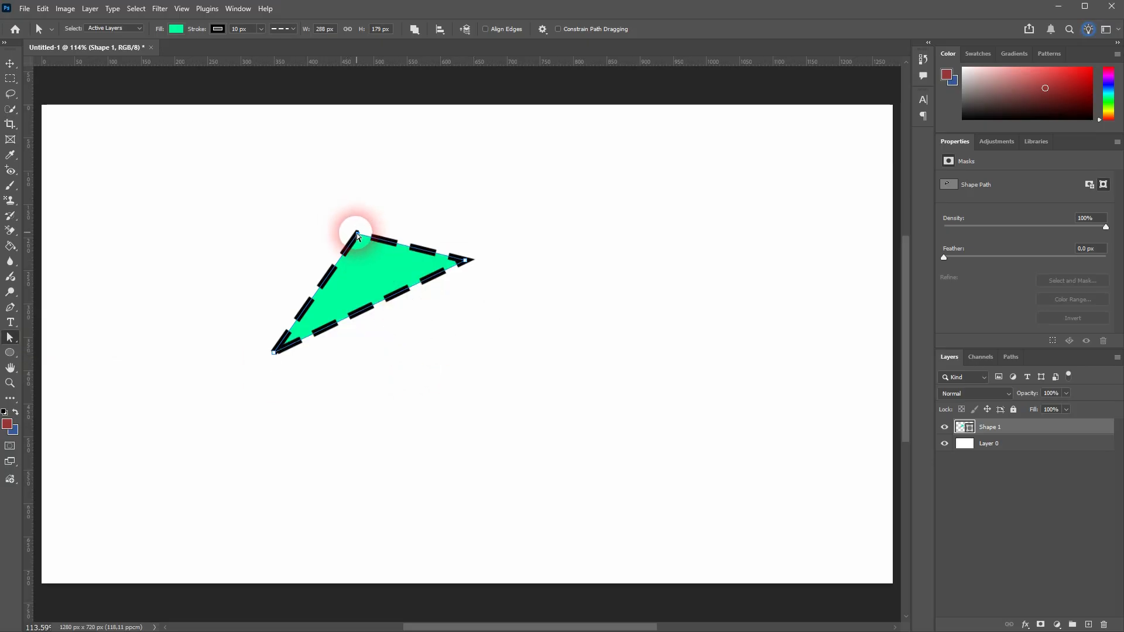
pyautogui.moveTo(357, 233); pyautogui.dragTo(218, 222)
pyautogui.moveTo(274, 353); pyautogui.dragTo(363, 386)
# Level the triangle's two upper anchors along a horizontal guide and align its lower anchor to a vertical guide near the middle of the upper edge
pyautogui.moveTo(322, 61); pyautogui.dragTo(470, 263)
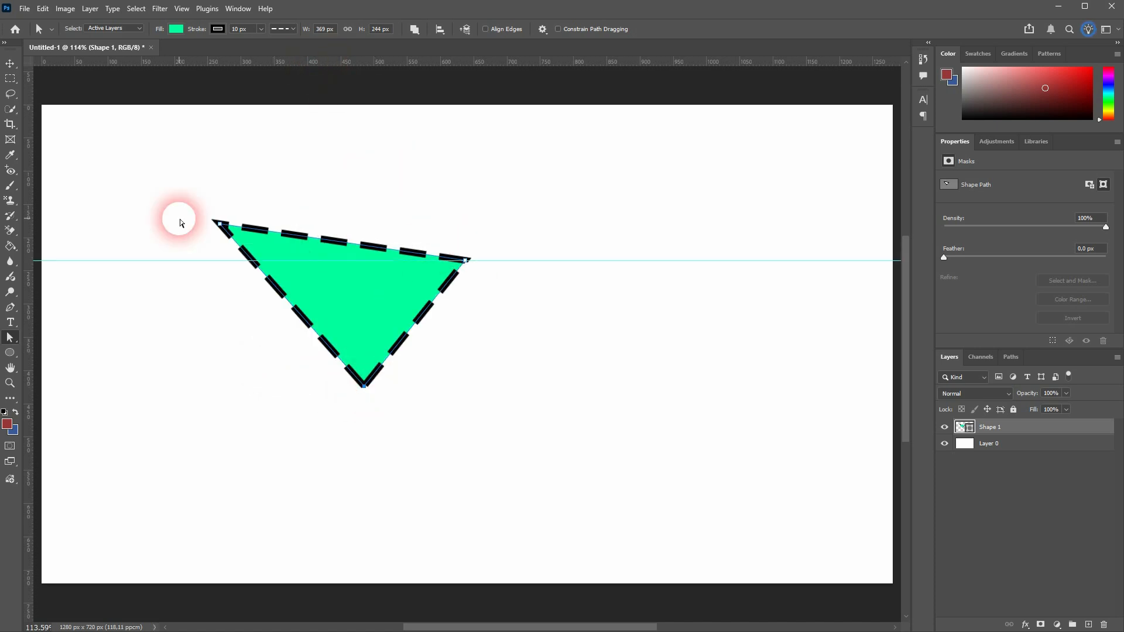
pyautogui.moveTo(216, 223); pyautogui.dragTo(231, 256)
pyautogui.moveTo(30, 212); pyautogui.dragTo(357, 335)
pyautogui.moveTo(364, 388); pyautogui.dragTo(351, 390)
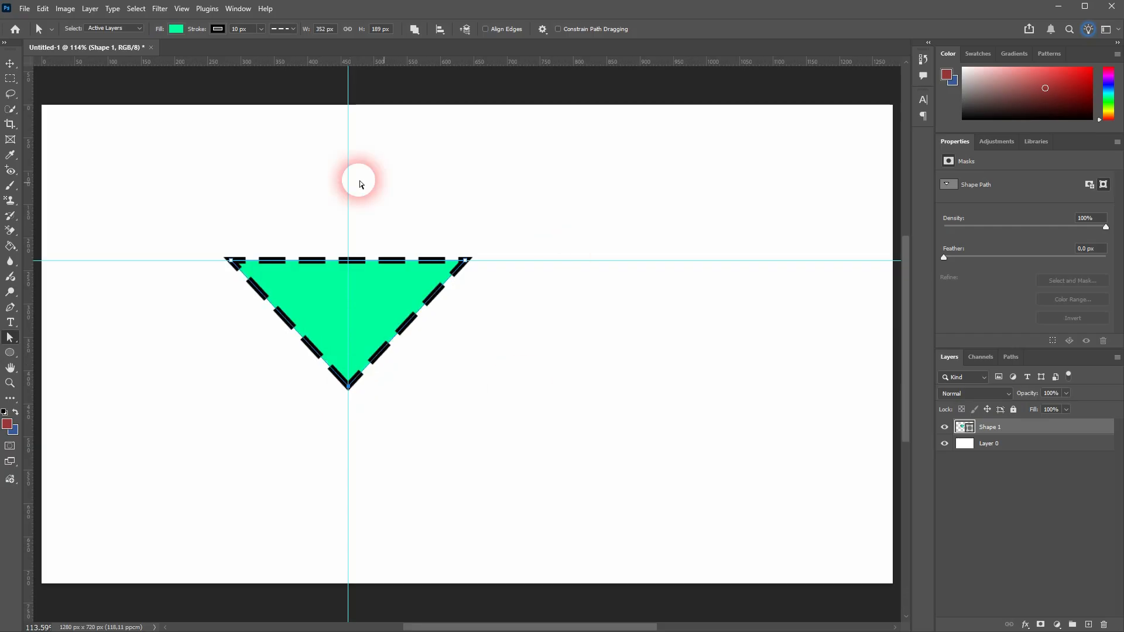
# Clear both guides from the canvas with the Move tool active
pyautogui.click(15, 64)
pyautogui.moveTo(181, 8); pyautogui.dragTo(244, 188)
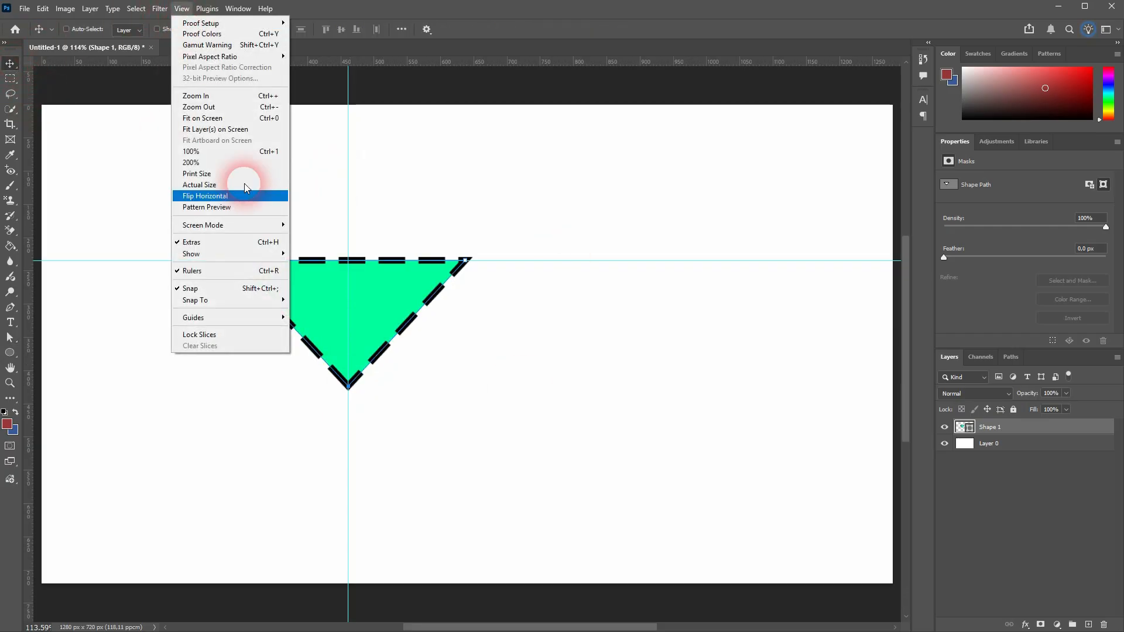
pyautogui.moveTo(280, 329); pyautogui.dragTo(358, 341)
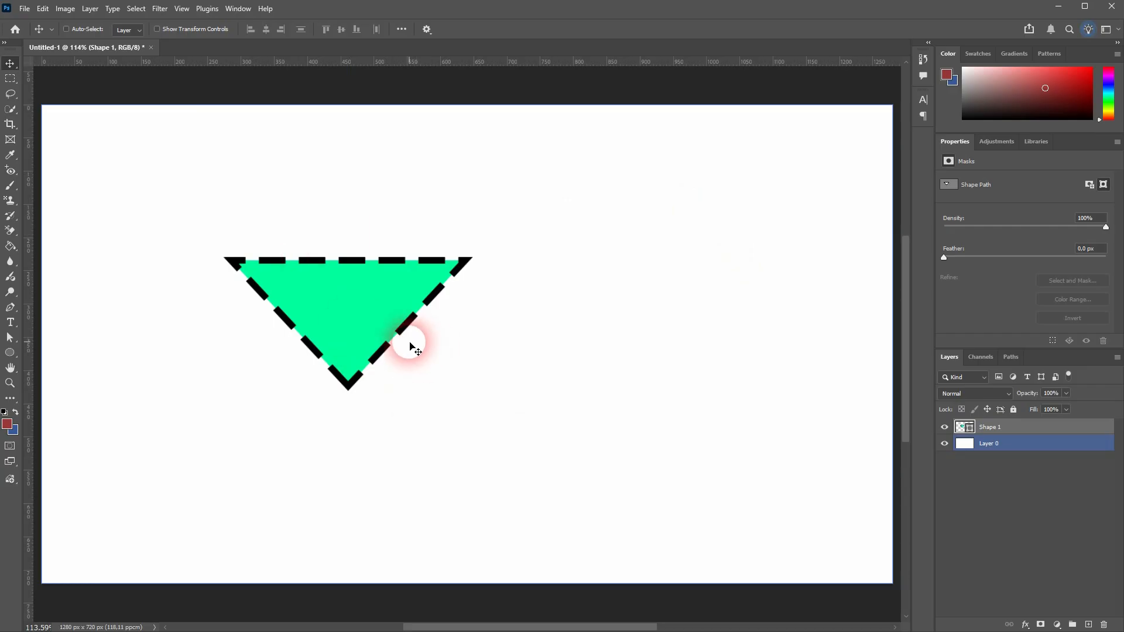
# Activate the Pen tool and open its list of drawing modes
pyautogui.click(10, 307)
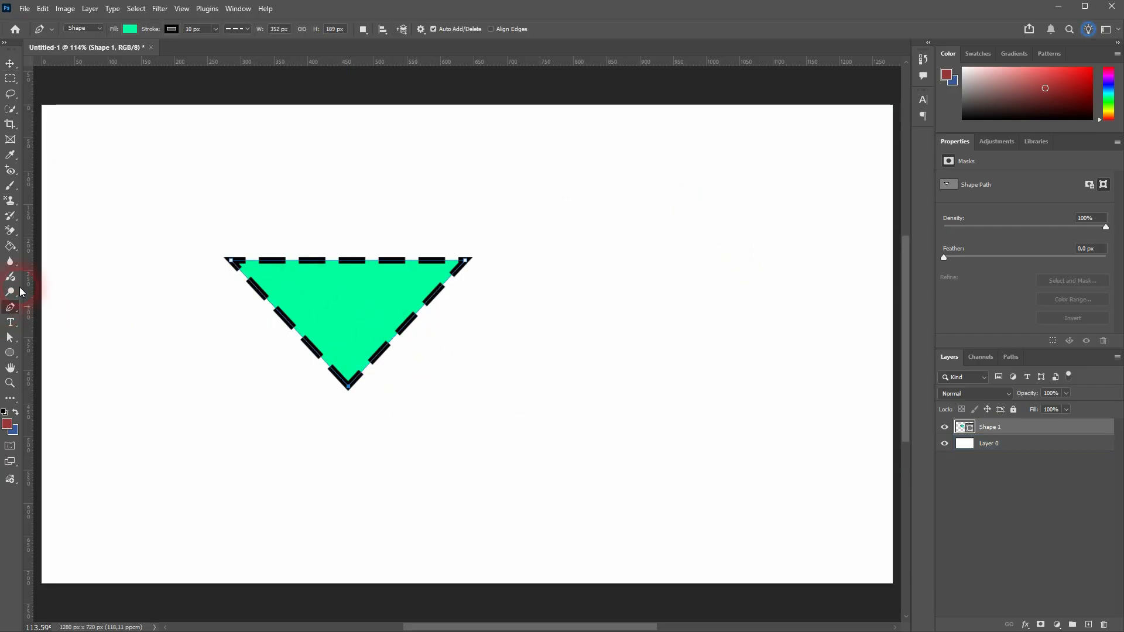
pyautogui.click(91, 29)
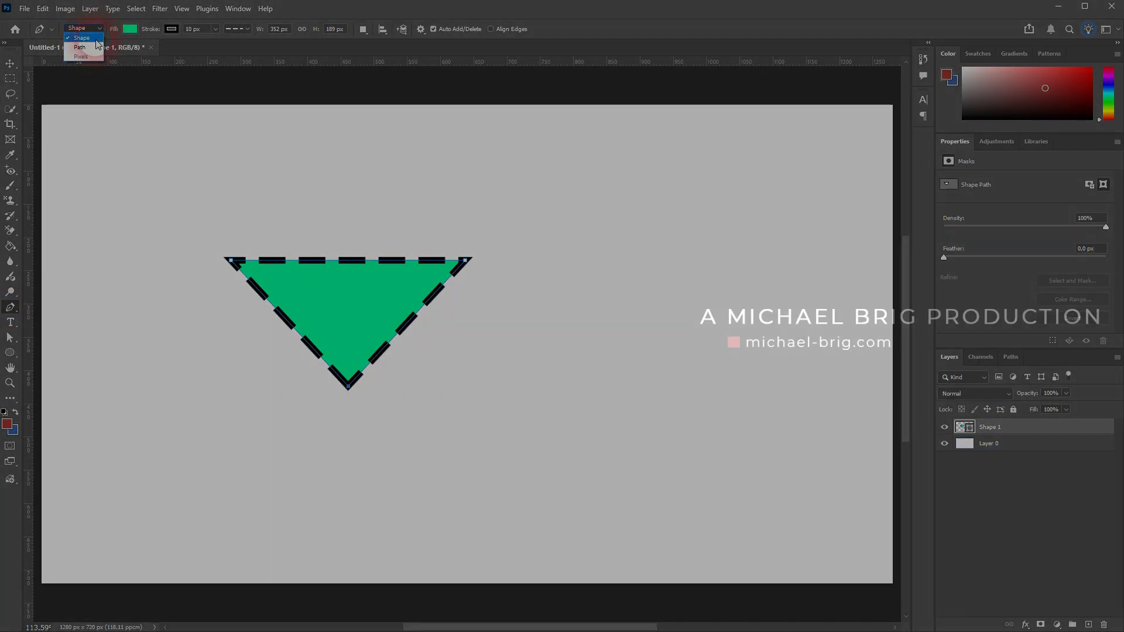